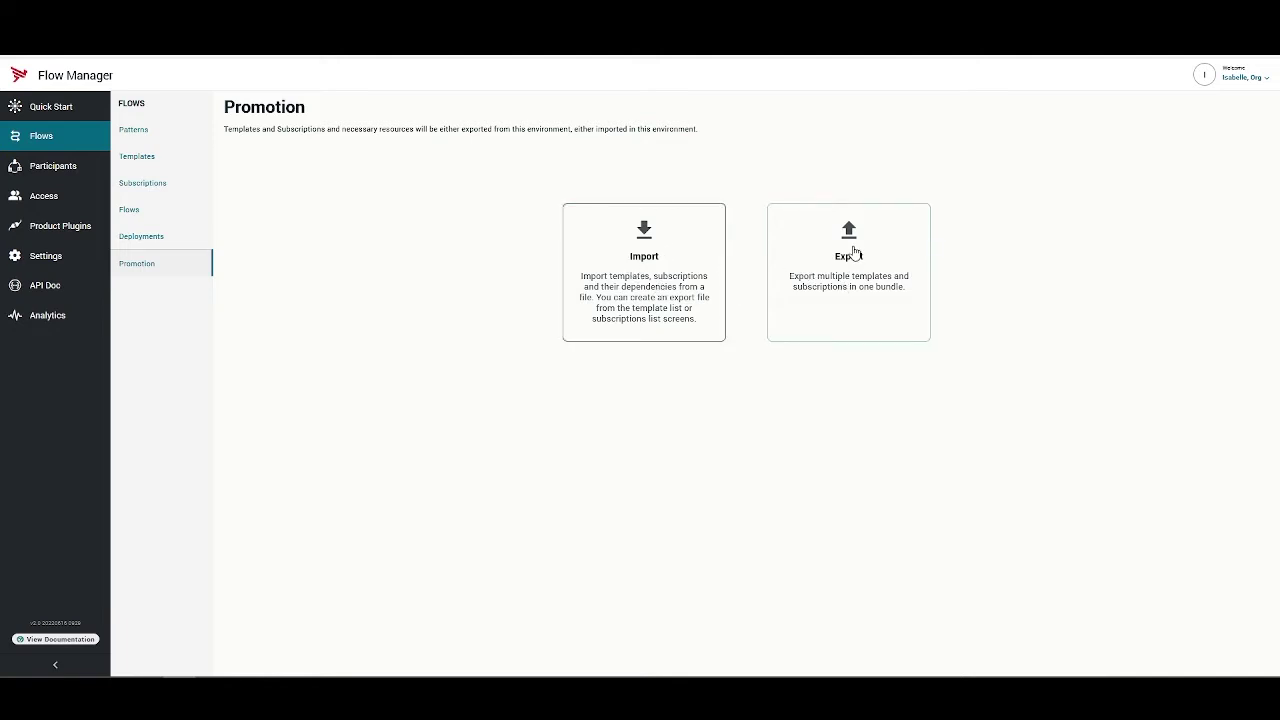
Start an asset export and select the Invoices and Orders templates for it
{"action": "left_click", "coordinate": [853, 253]}
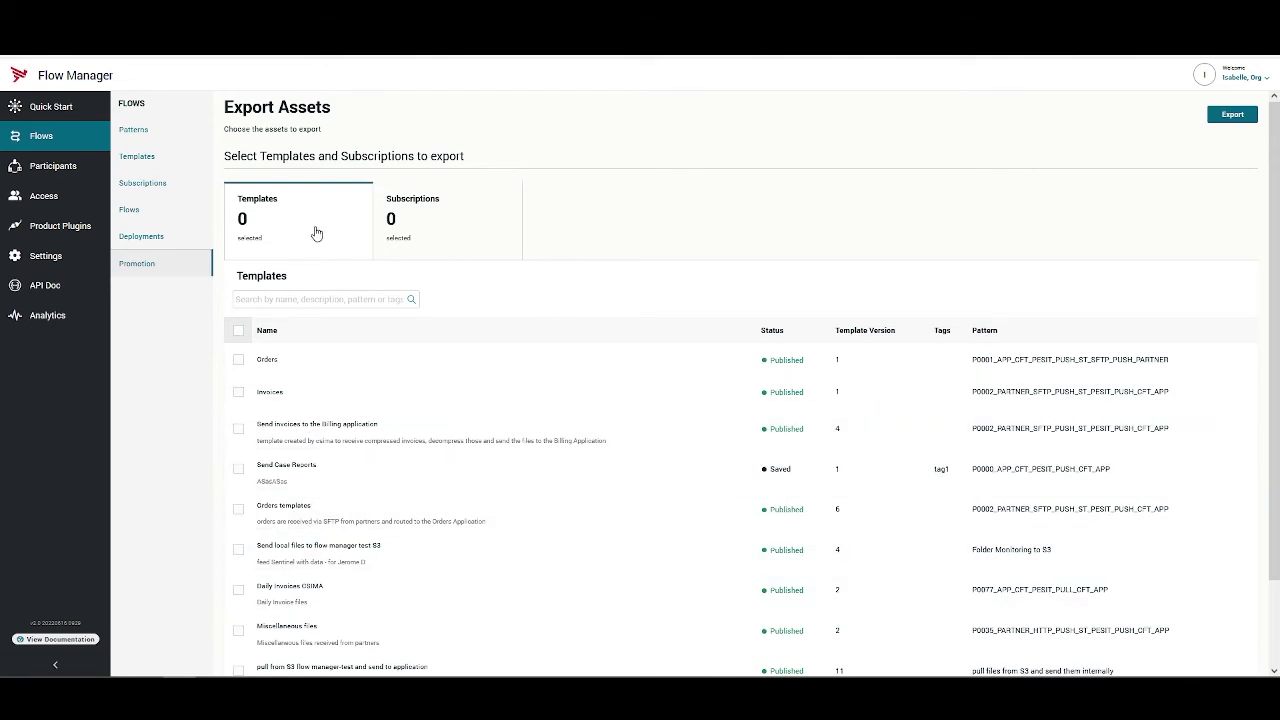
{"action": "left_click", "coordinate": [428, 231]}
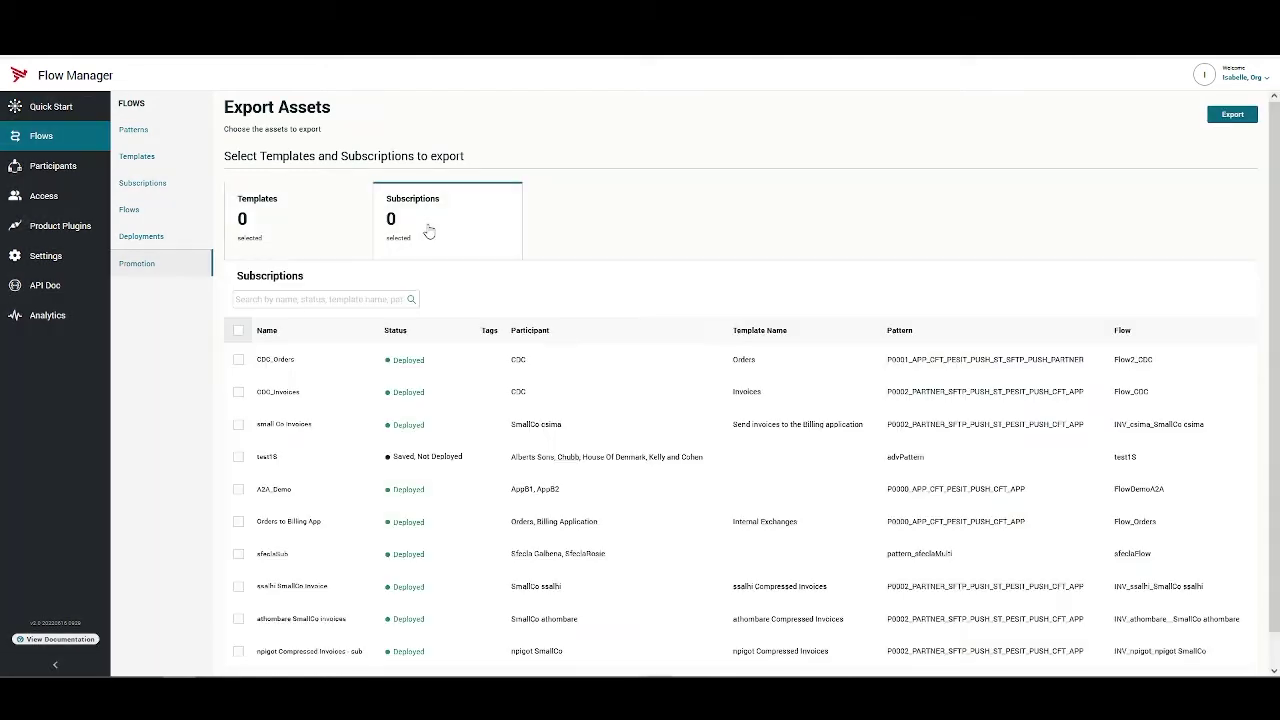
{"action": "left_click", "coordinate": [300, 217]}
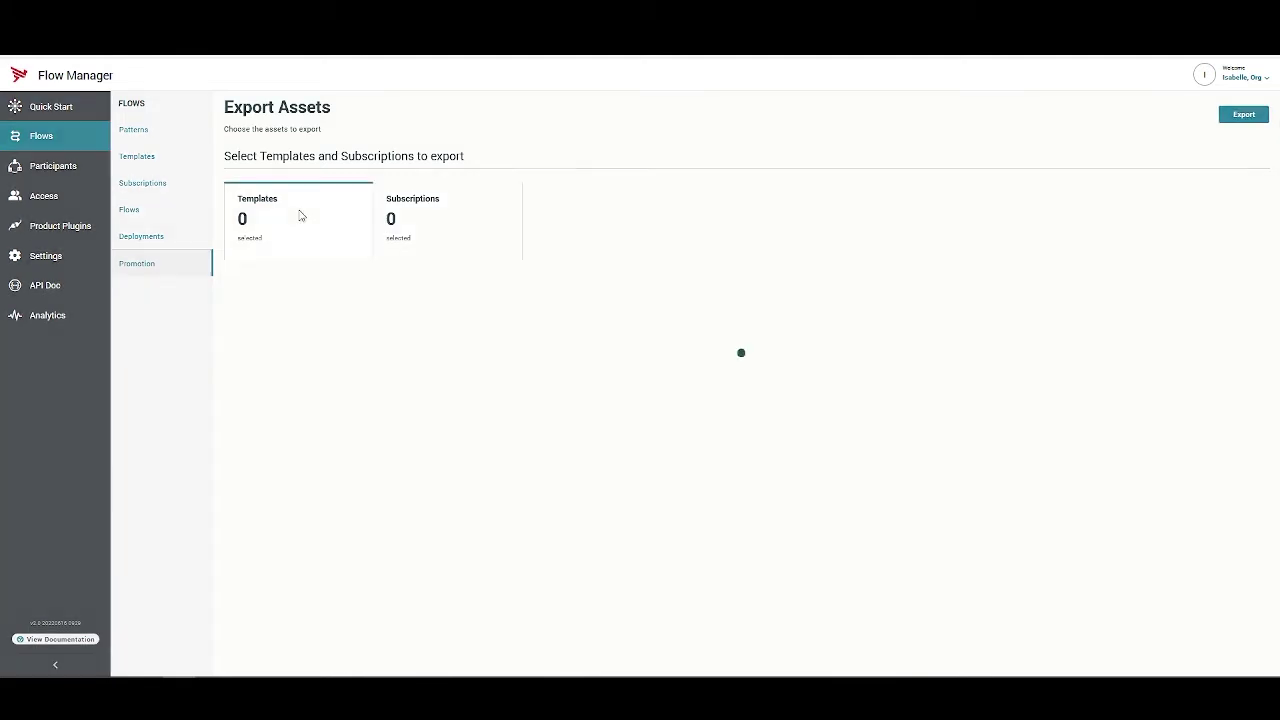
{"action": "left_click", "coordinate": [239, 392]}
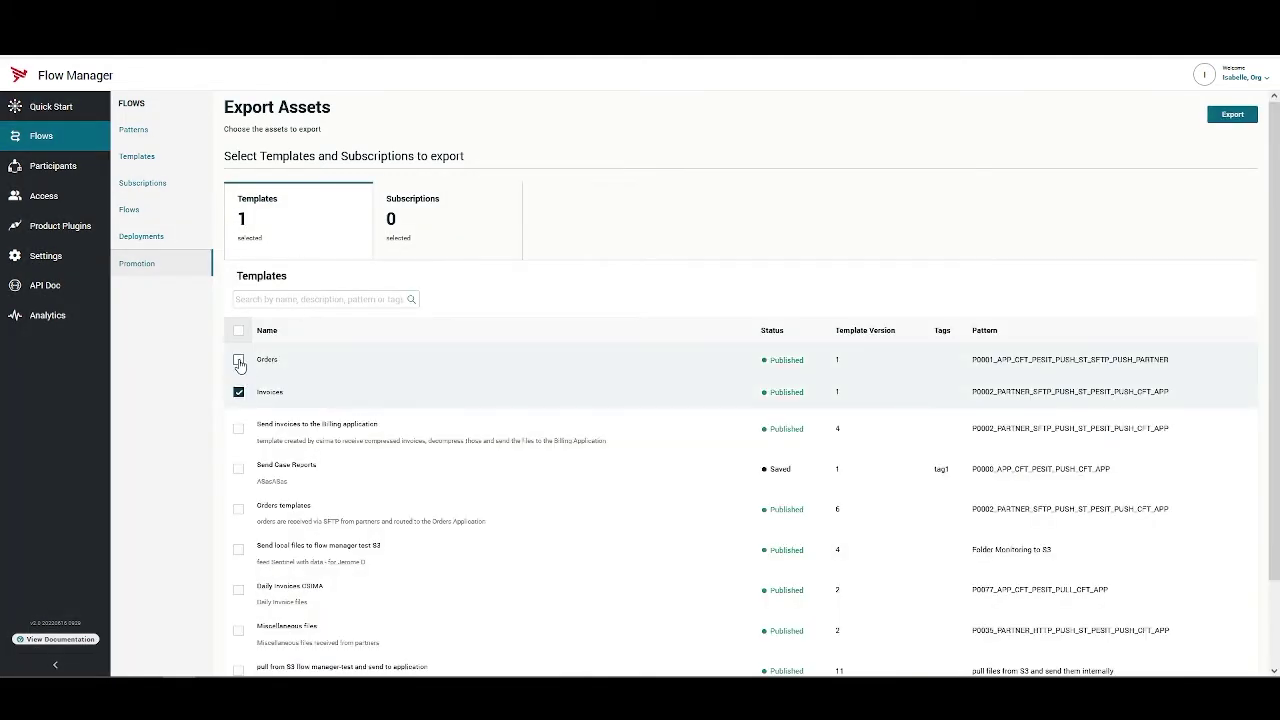
{"action": "left_click", "coordinate": [239, 361]}
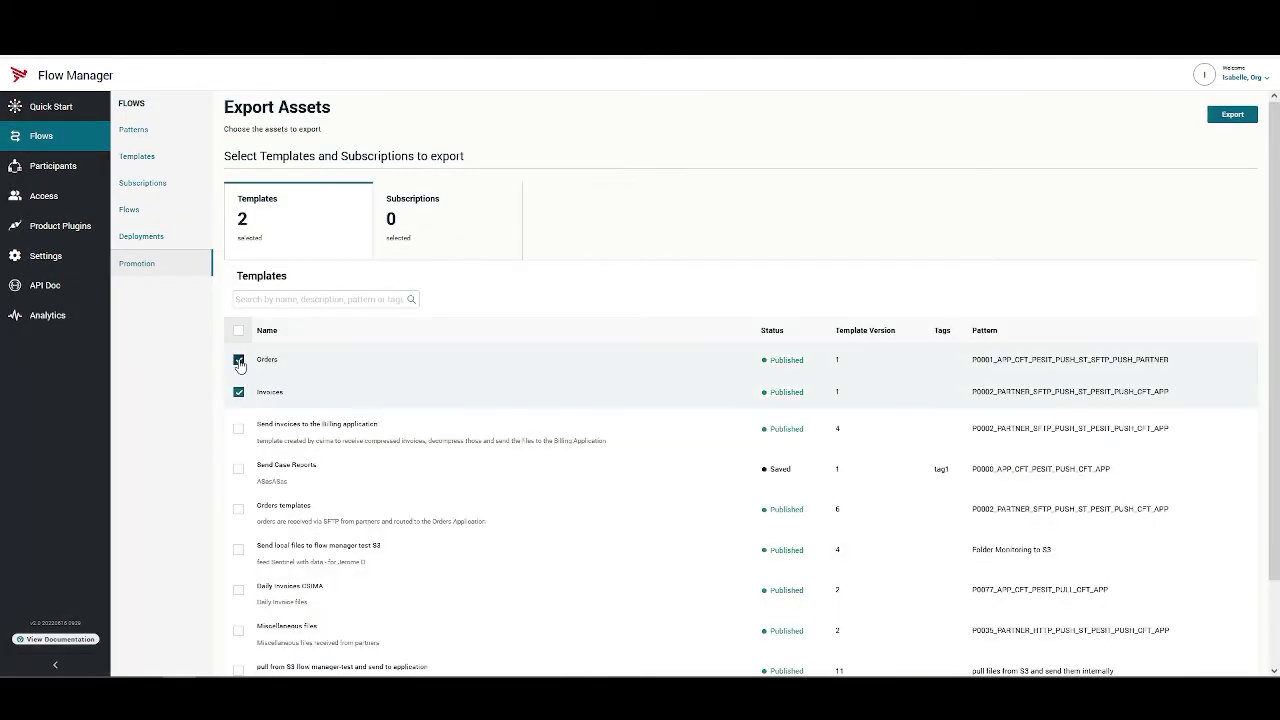
Export the selected templates to a file protected with a new encryption password
{"action": "left_click", "coordinate": [1232, 116]}
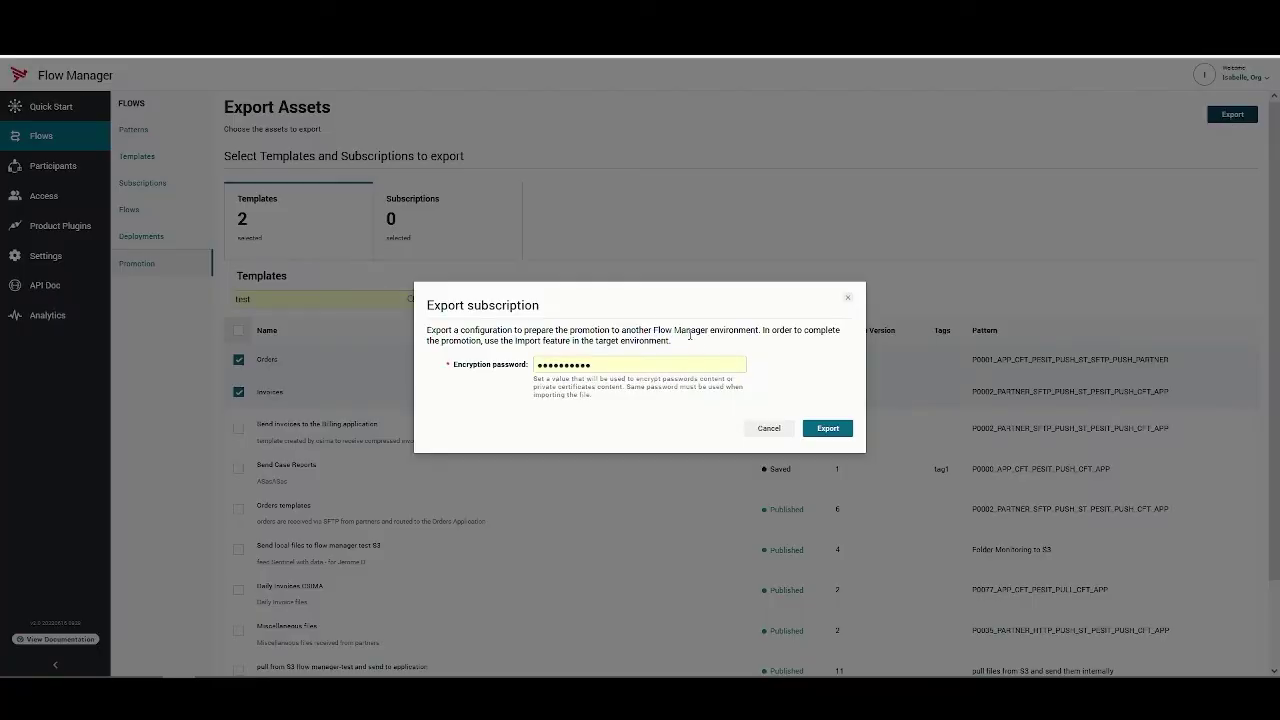
{"action": "left_click", "coordinate": [667, 364]}
{"action": "key", "text": "ctrl+a"}
{"action": "type", "text": "a"}
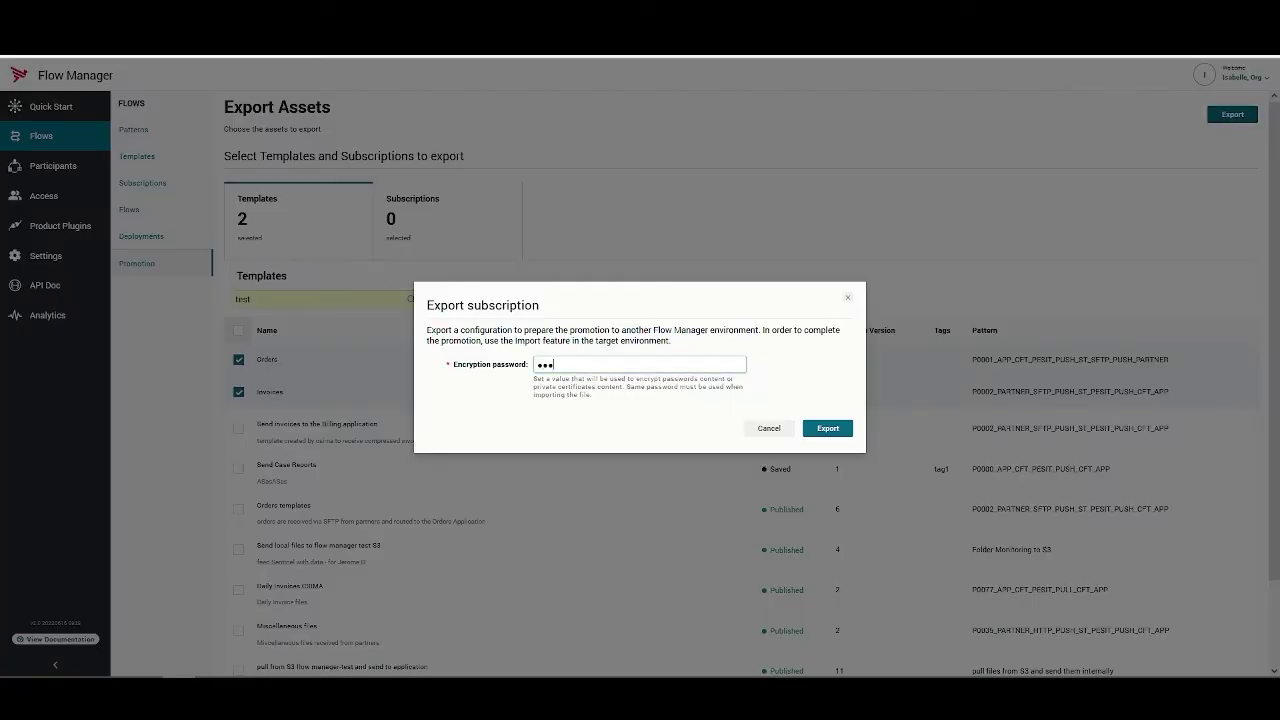
{"action": "left_click", "coordinate": [829, 429]}
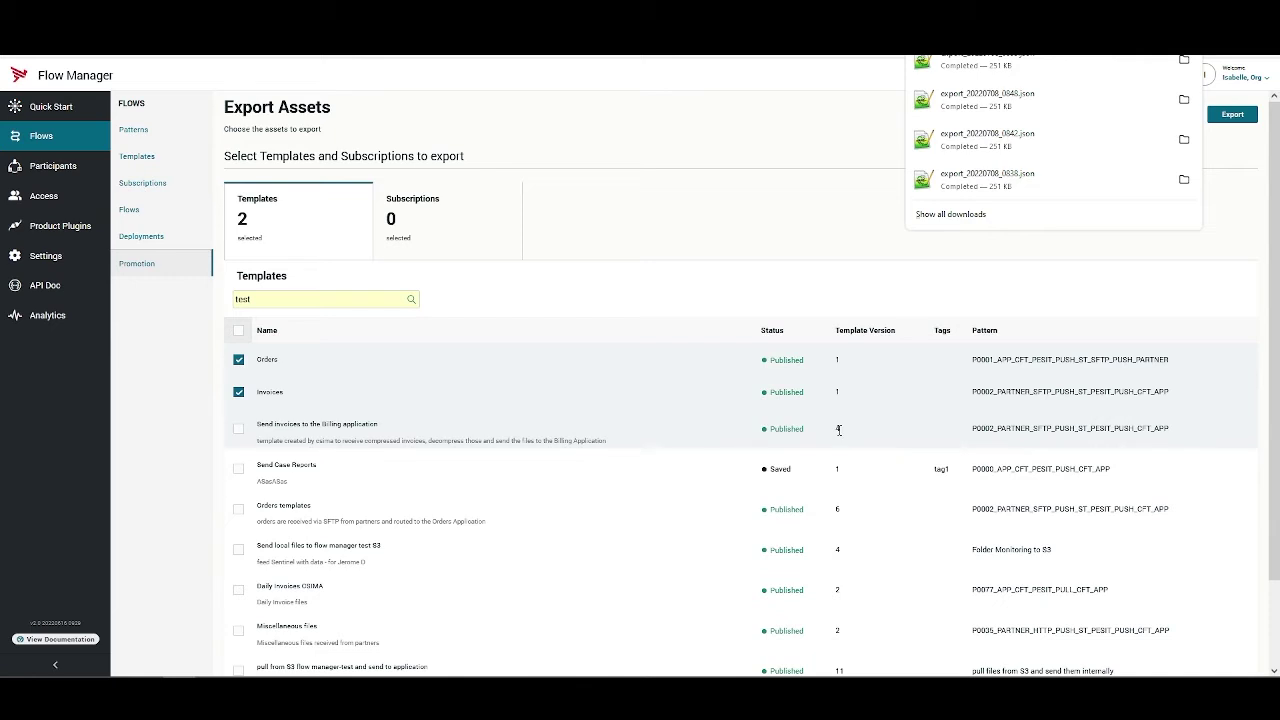
Switch to the target Flow Manager environment and choose export_20220708_0853.json as the file to import
{"action": "mouse_move", "coordinate": [246, 698]}
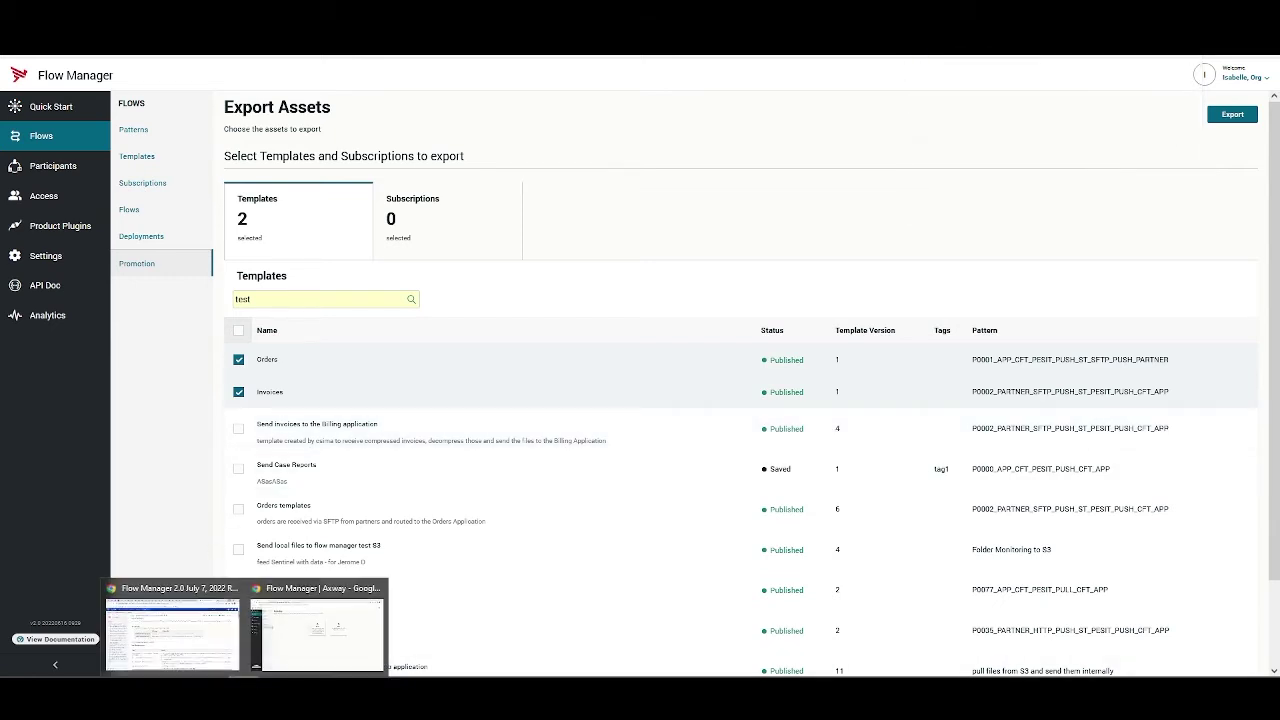
{"action": "left_click", "coordinate": [294, 651]}
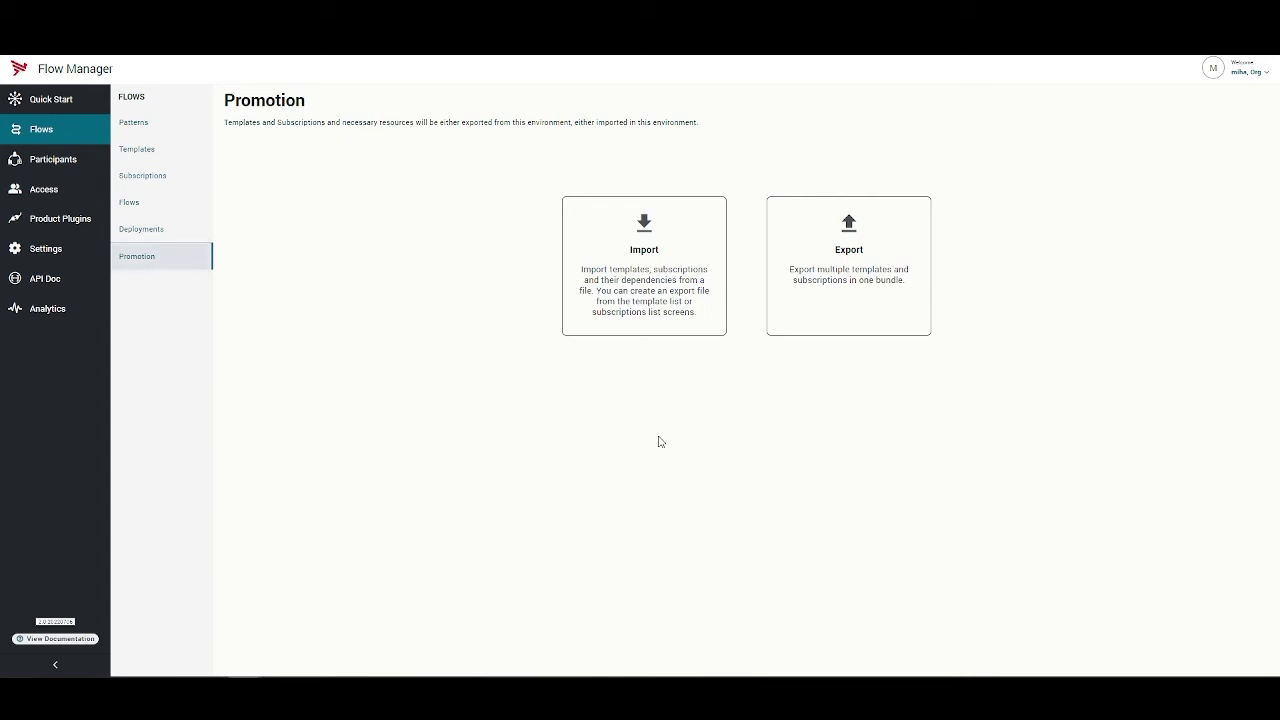
{"action": "left_click", "coordinate": [646, 285]}
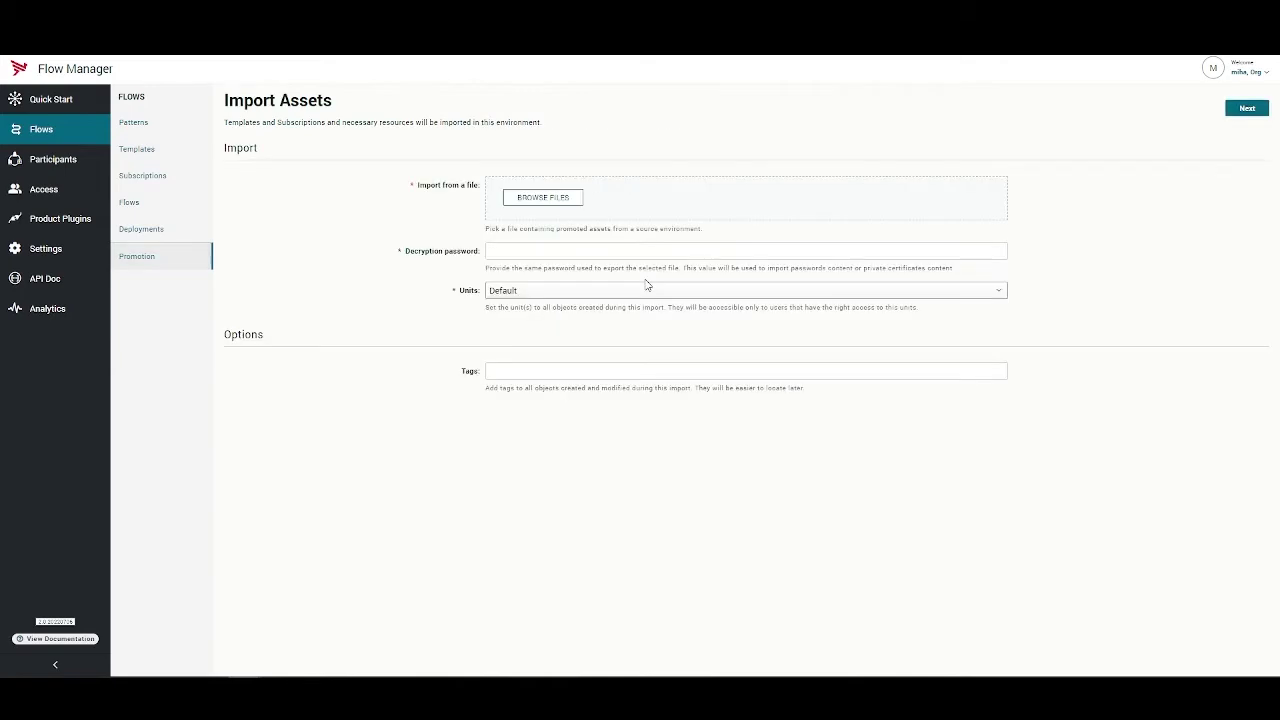
{"action": "left_click", "coordinate": [562, 197]}
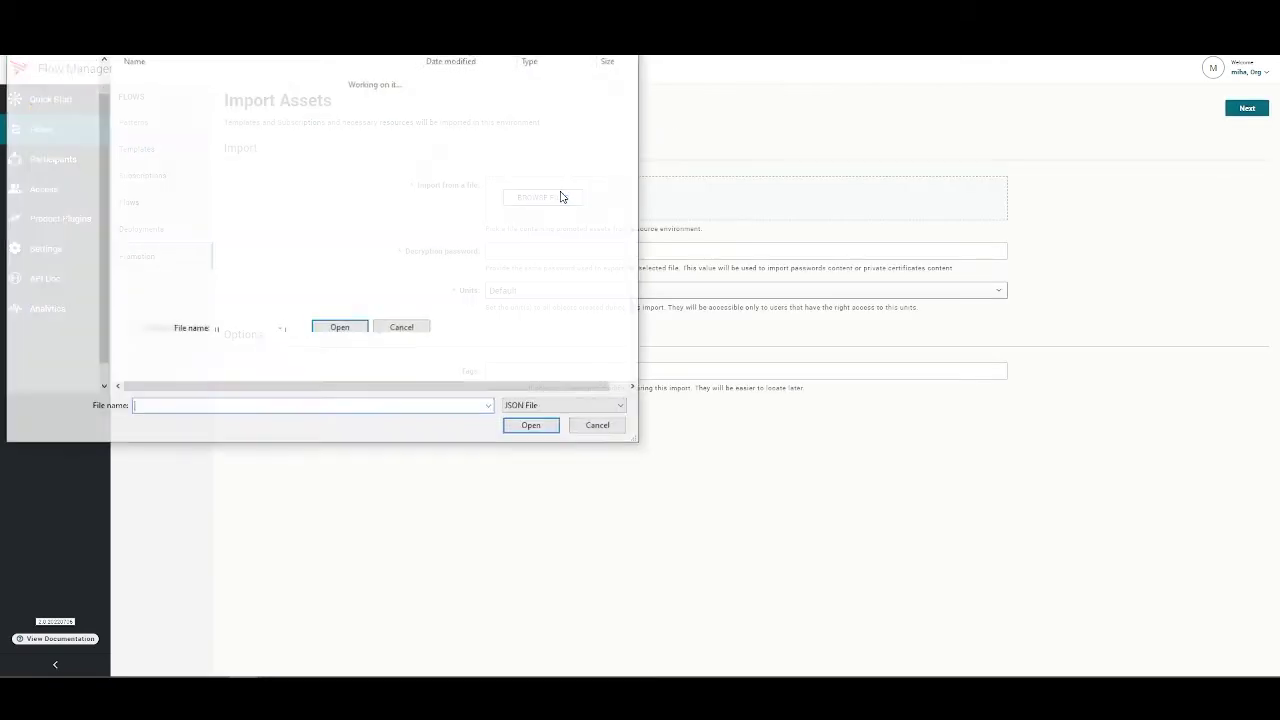
{"action": "left_click", "coordinate": [218, 101]}
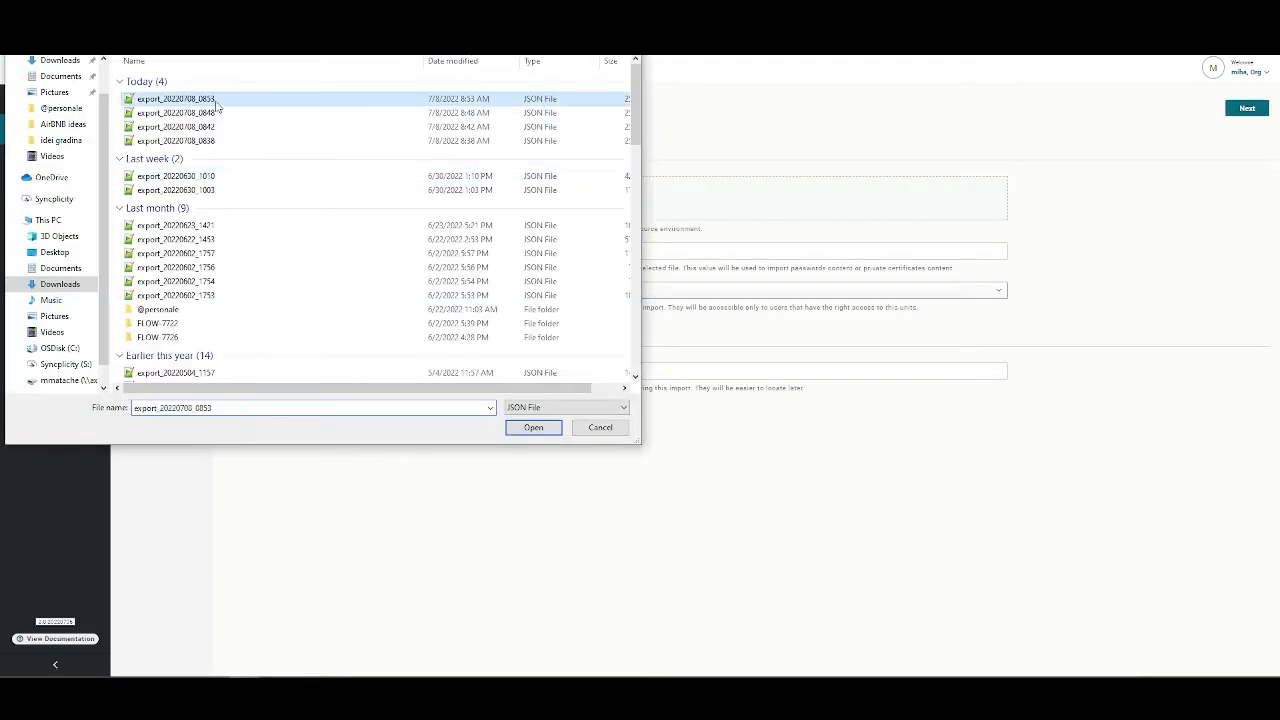
{"action": "left_click", "coordinate": [526, 430]}
Enter the decryption password and assign the ateam and test1 units alongside Default, leaving the tags empty, and continue the import
{"action": "left_click", "coordinate": [503, 250]}
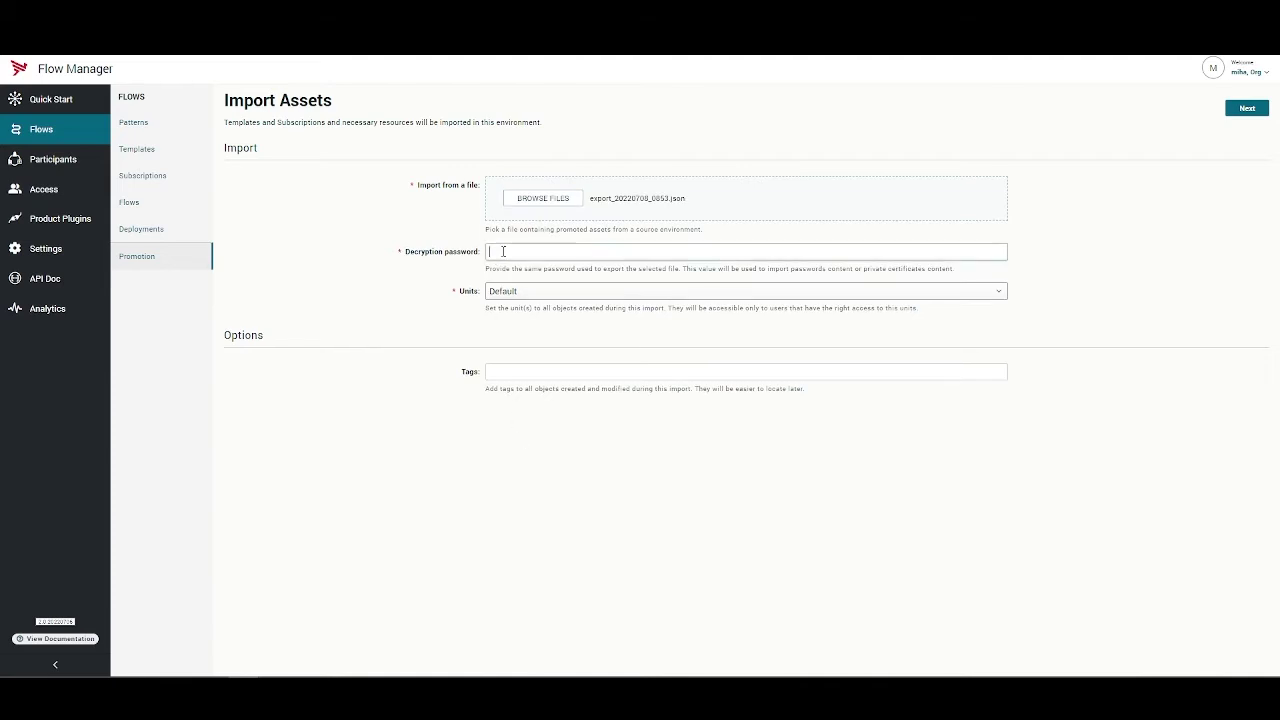
{"action": "type", "text": "•••"}
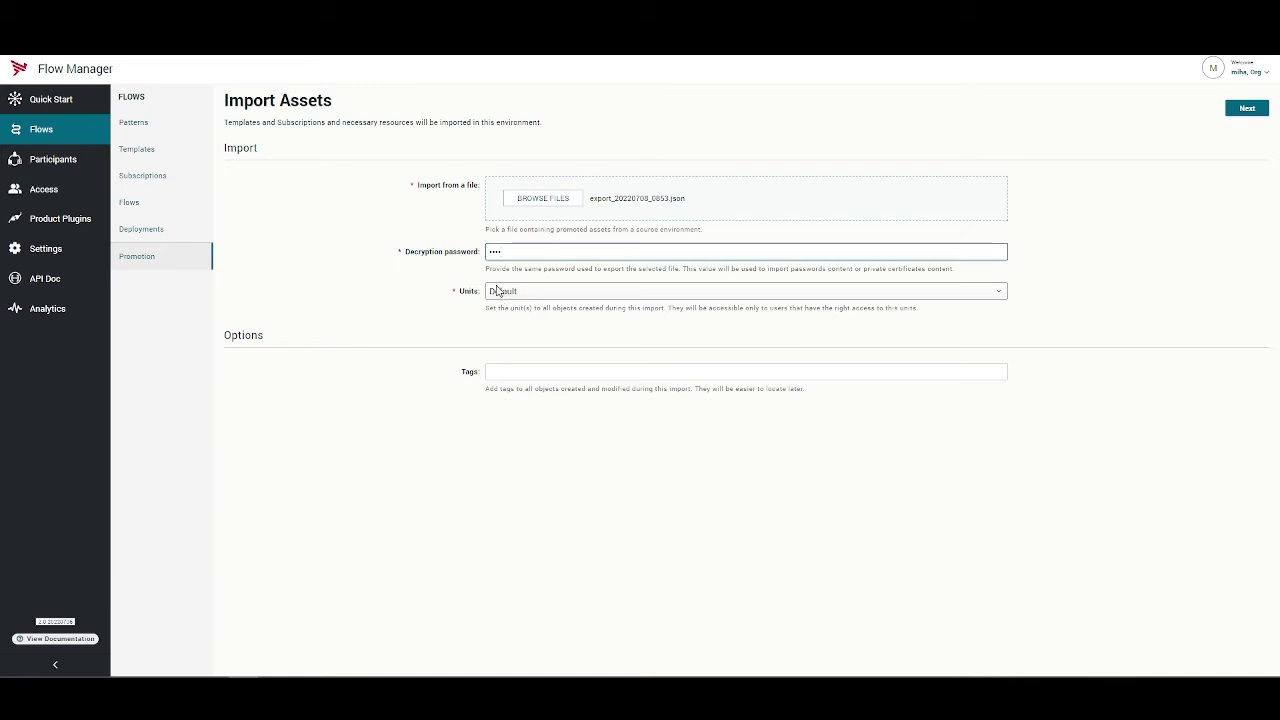
{"action": "left_click", "coordinate": [497, 290]}
{"action": "left_click", "coordinate": [514, 330]}
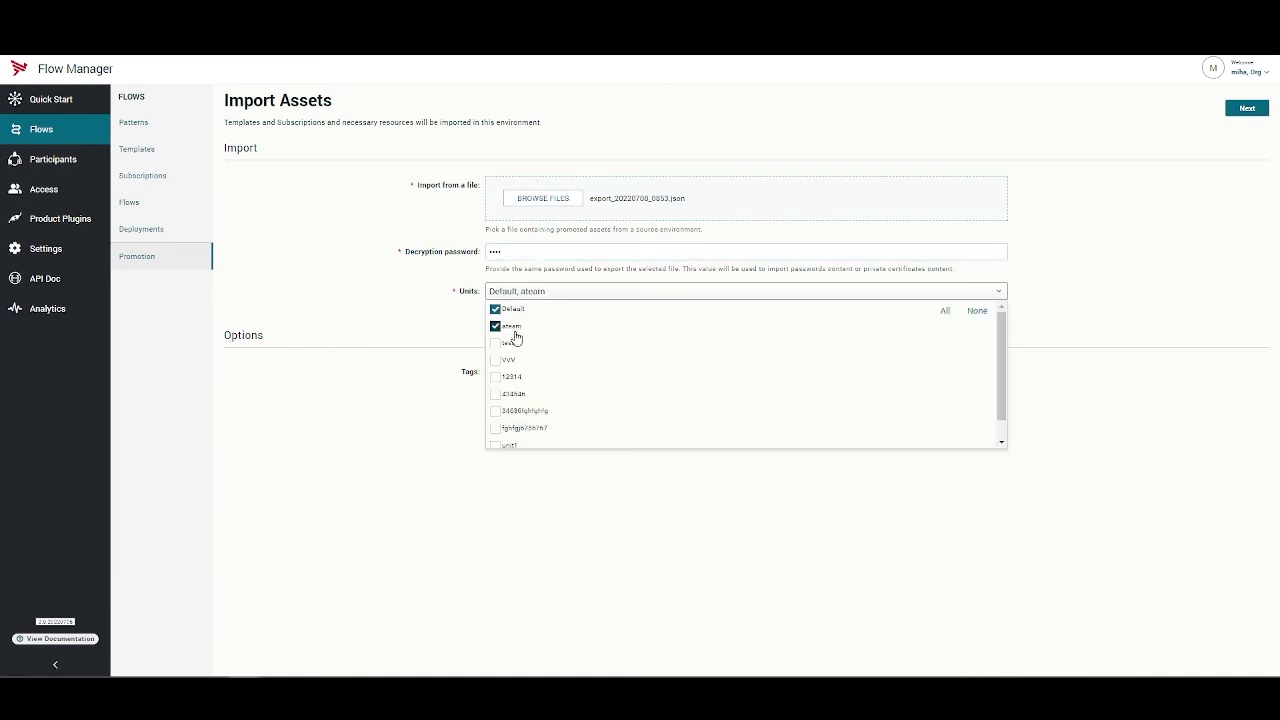
{"action": "left_click", "coordinate": [510, 344]}
{"action": "left_click", "coordinate": [412, 287]}
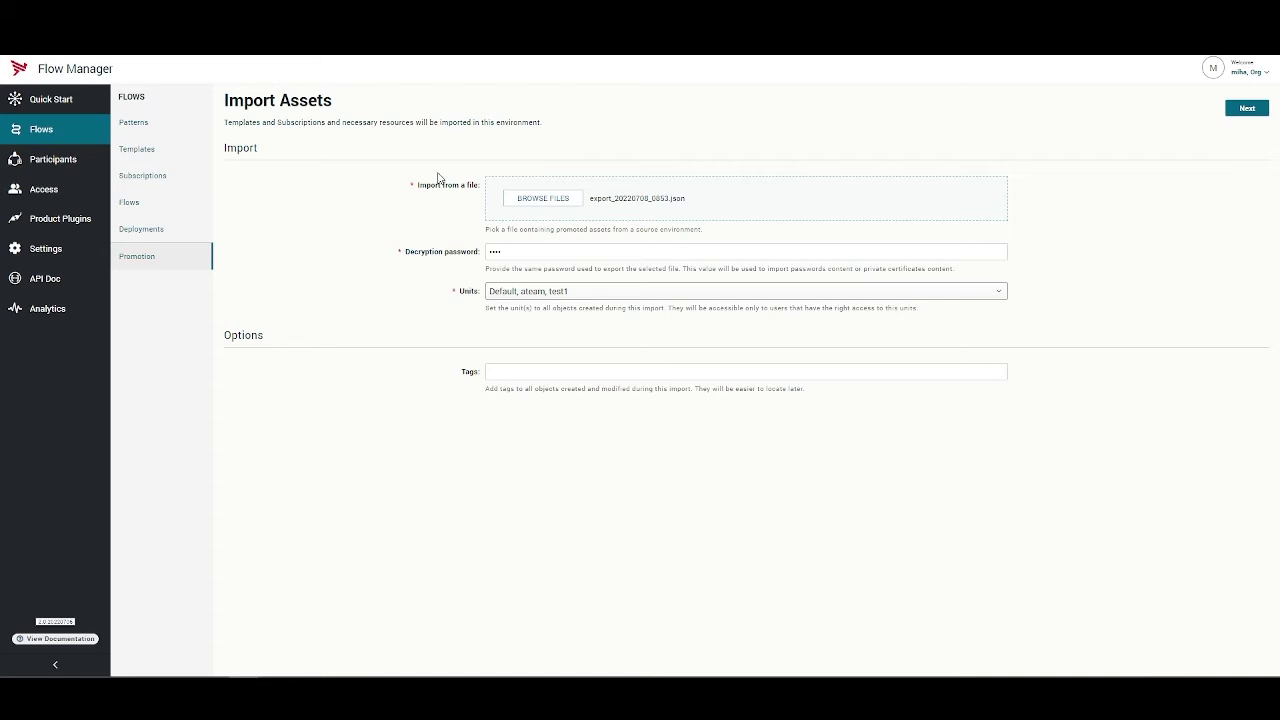
{"action": "left_click", "coordinate": [669, 369]}
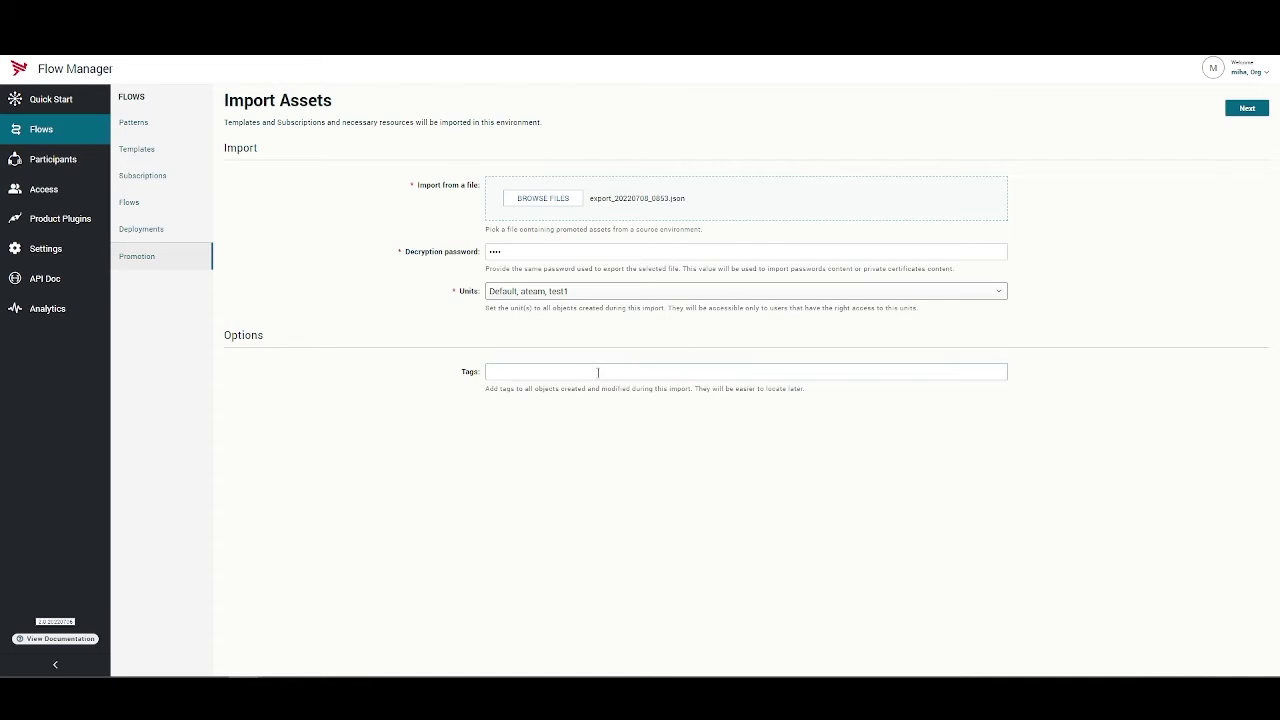
{"action": "left_click", "coordinate": [1245, 112]}
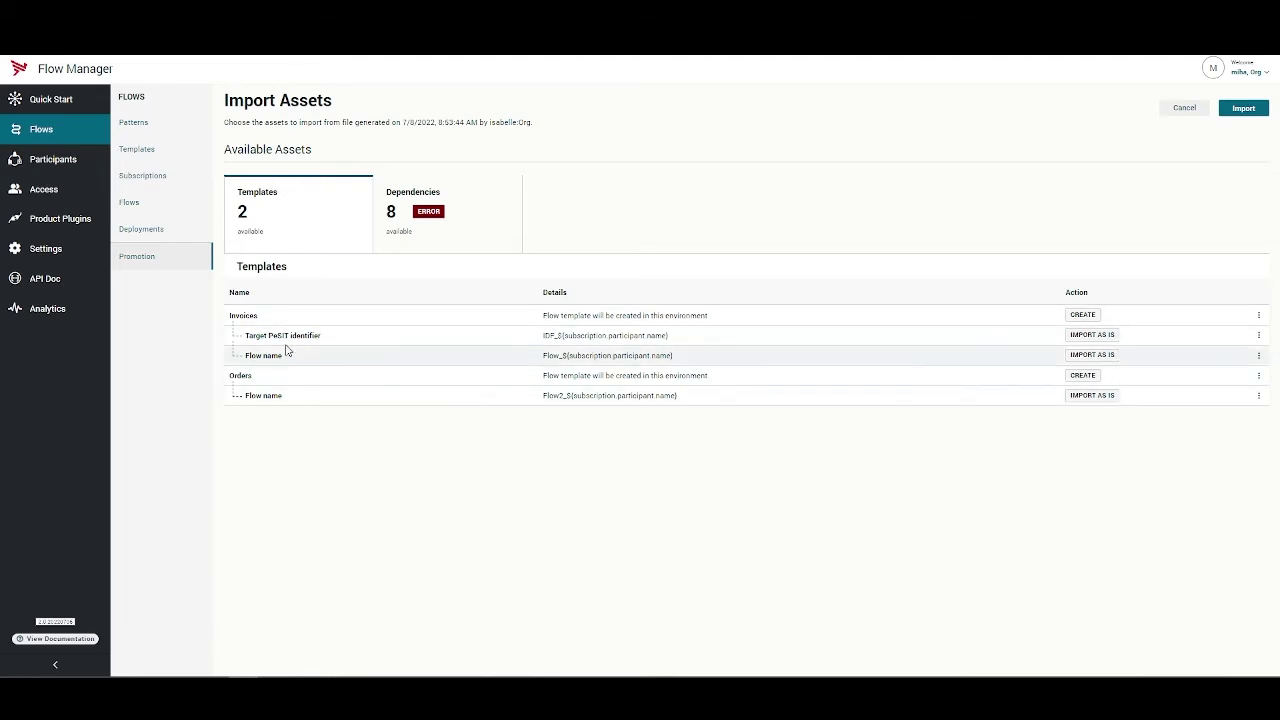
Replace the missing product dependency sl2rdecd7839 with ST55-1
{"action": "left_click", "coordinate": [451, 221]}
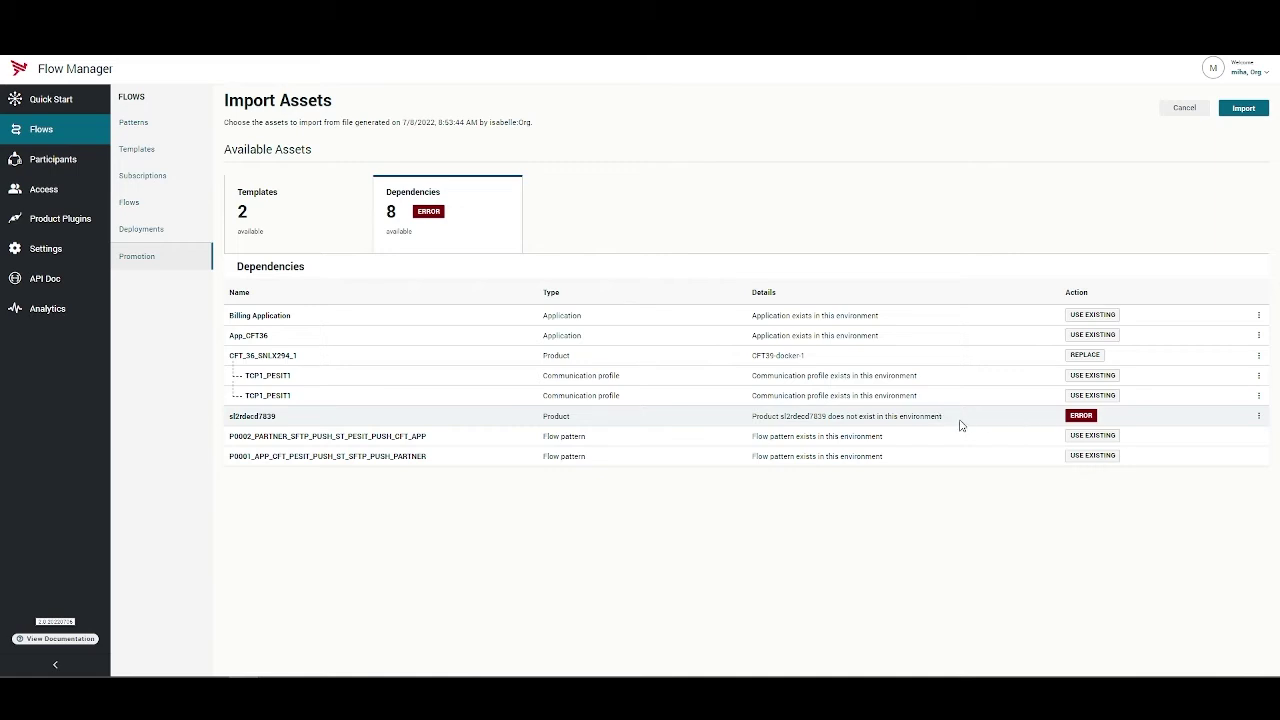
{"action": "left_click_drag", "start_coordinate": [960, 425], "coordinate": [748, 423]}
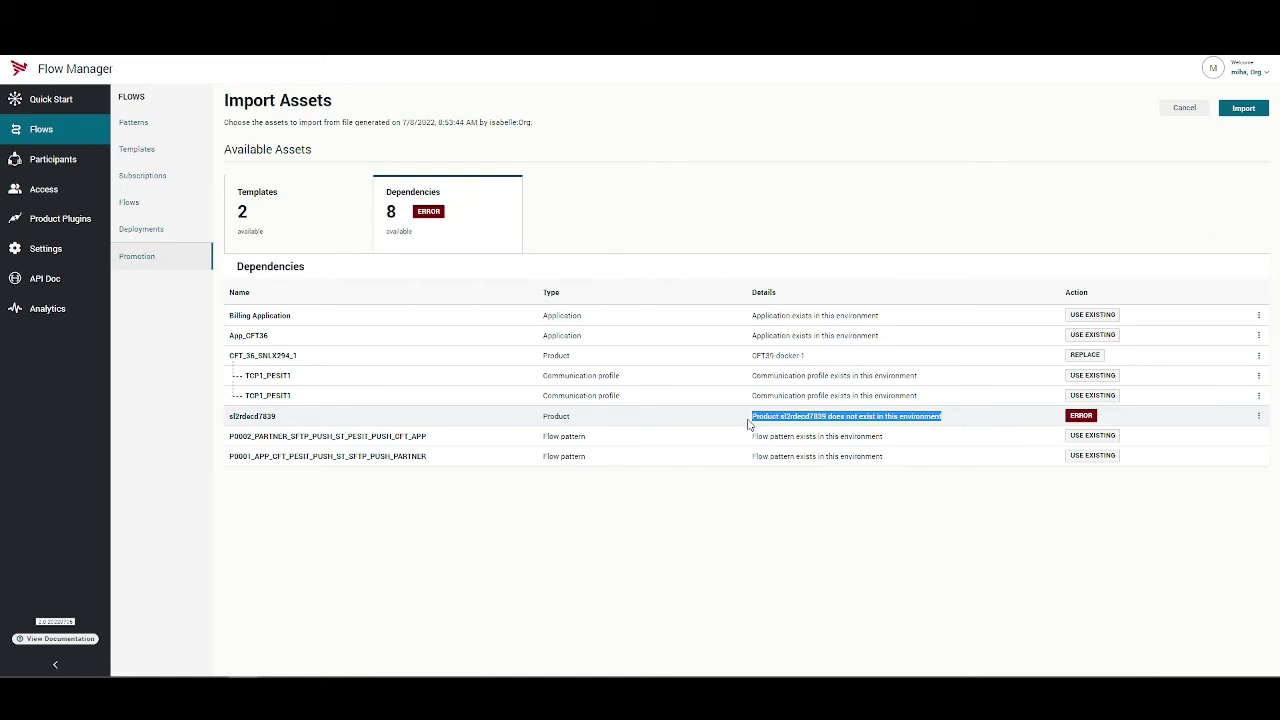
{"action": "left_click", "coordinate": [748, 423]}
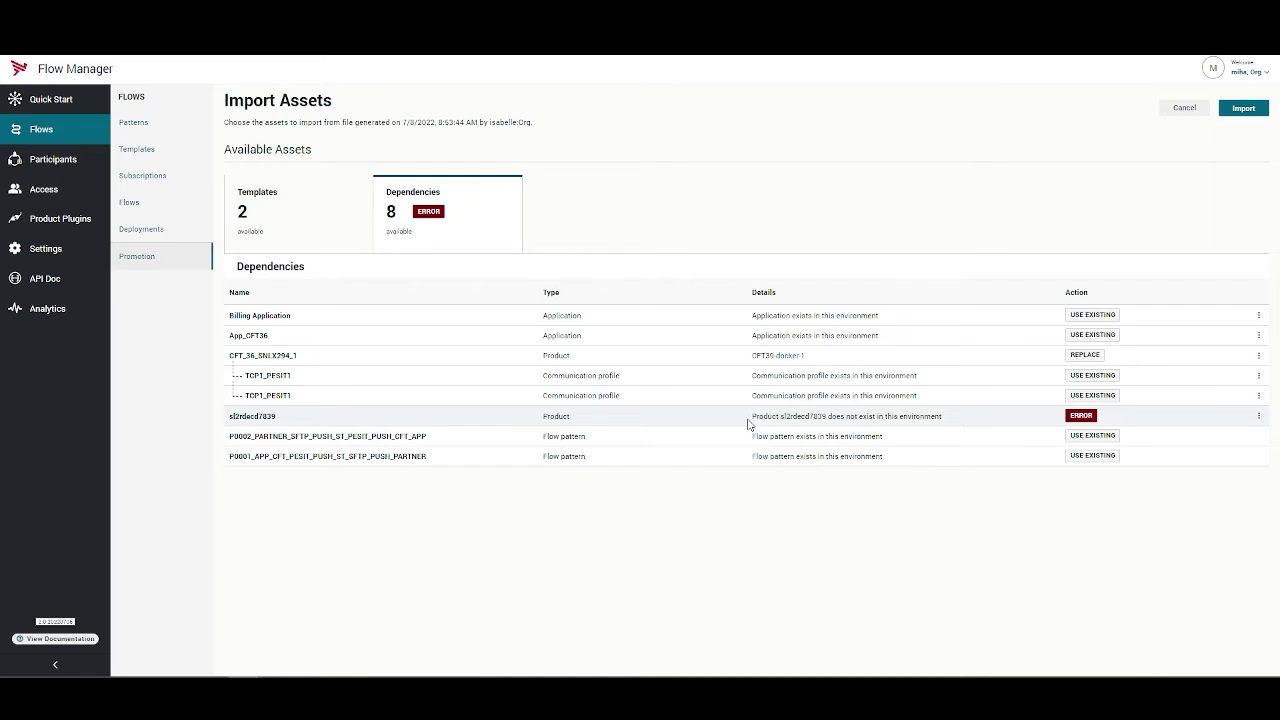
{"action": "left_click", "coordinate": [1258, 418]}
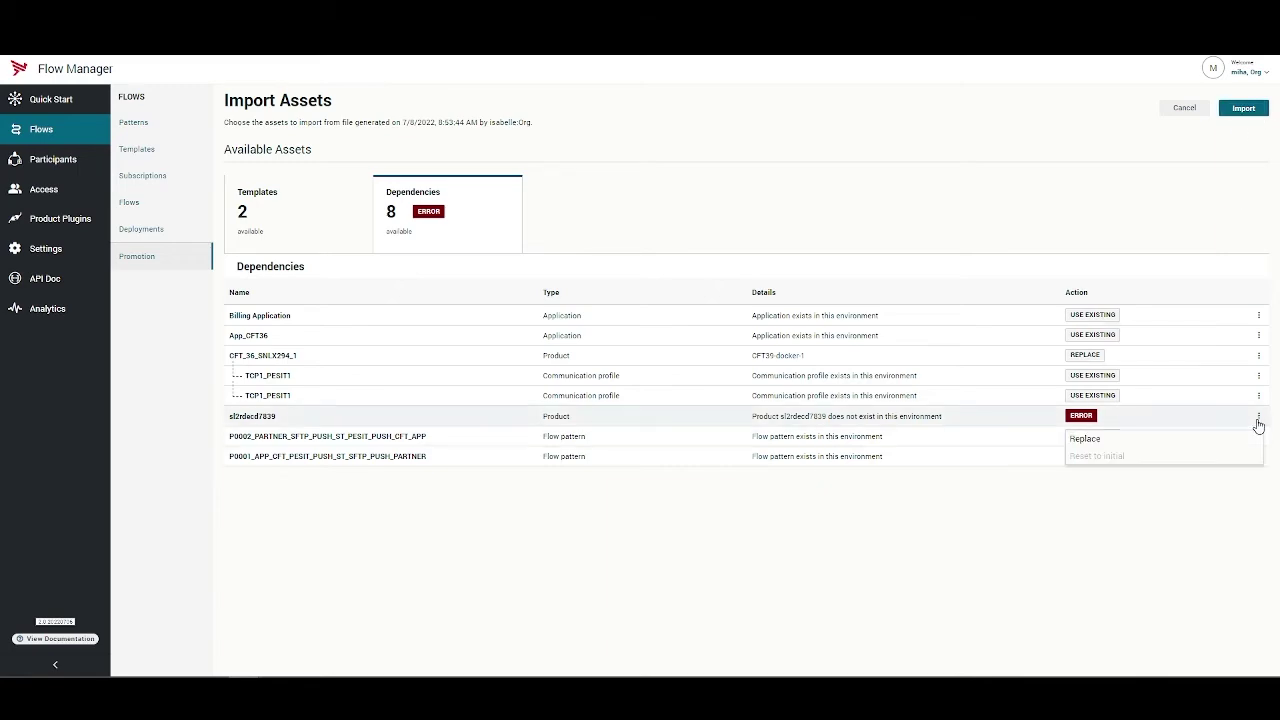
{"action": "left_click", "coordinate": [1206, 446]}
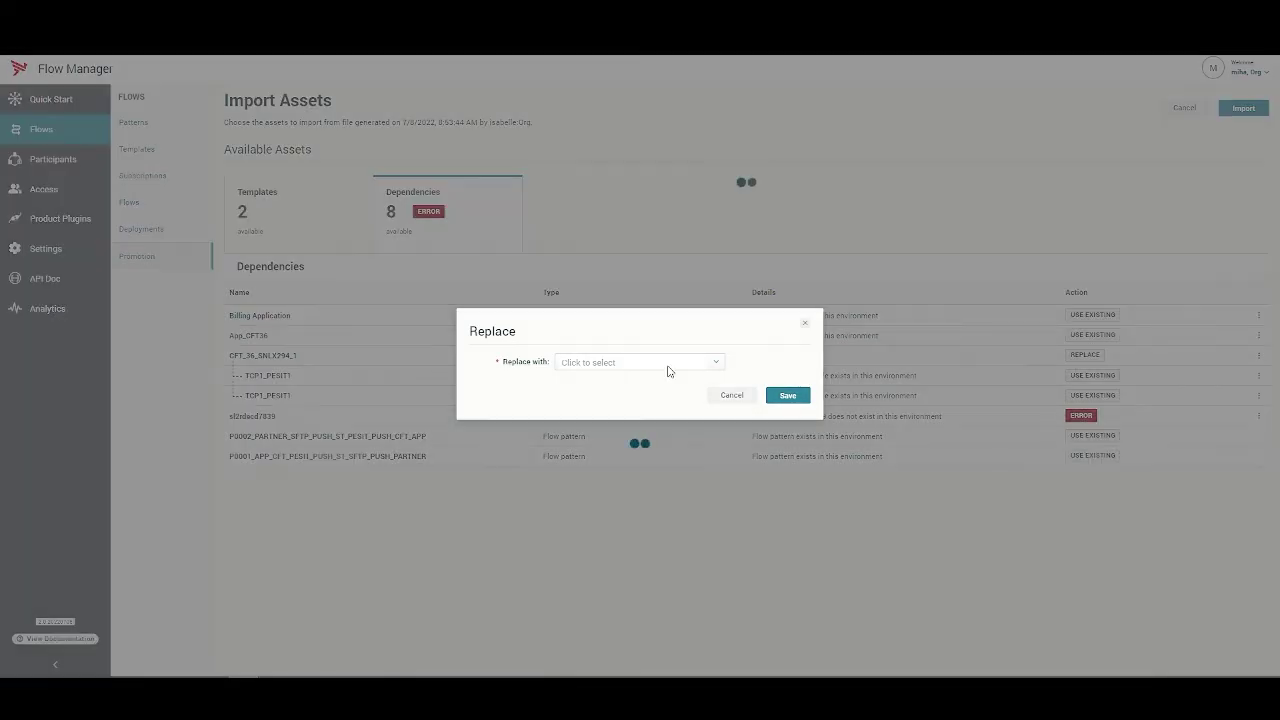
{"action": "left_click", "coordinate": [668, 366]}
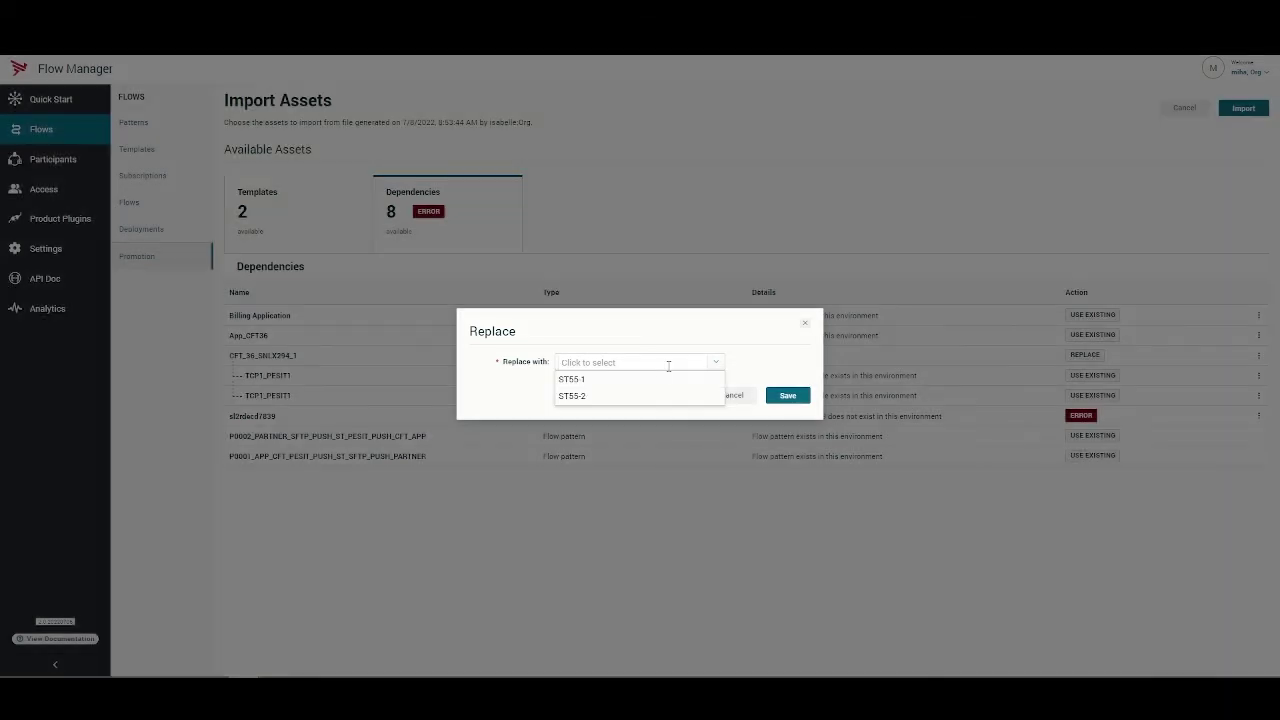
{"action": "left_click", "coordinate": [640, 380]}
{"action": "left_click", "coordinate": [788, 396]}
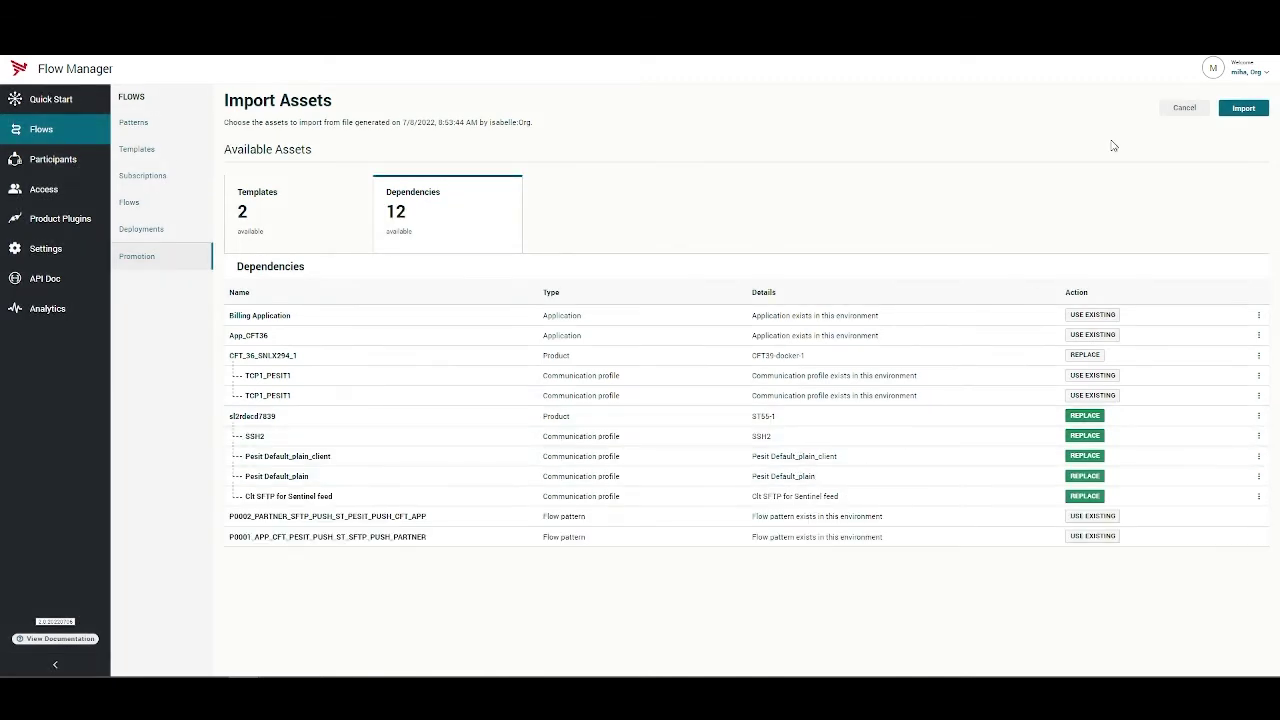
Import the assets and select the Invoices and Orders templates in the templates list
{"action": "left_click", "coordinate": [1248, 109]}
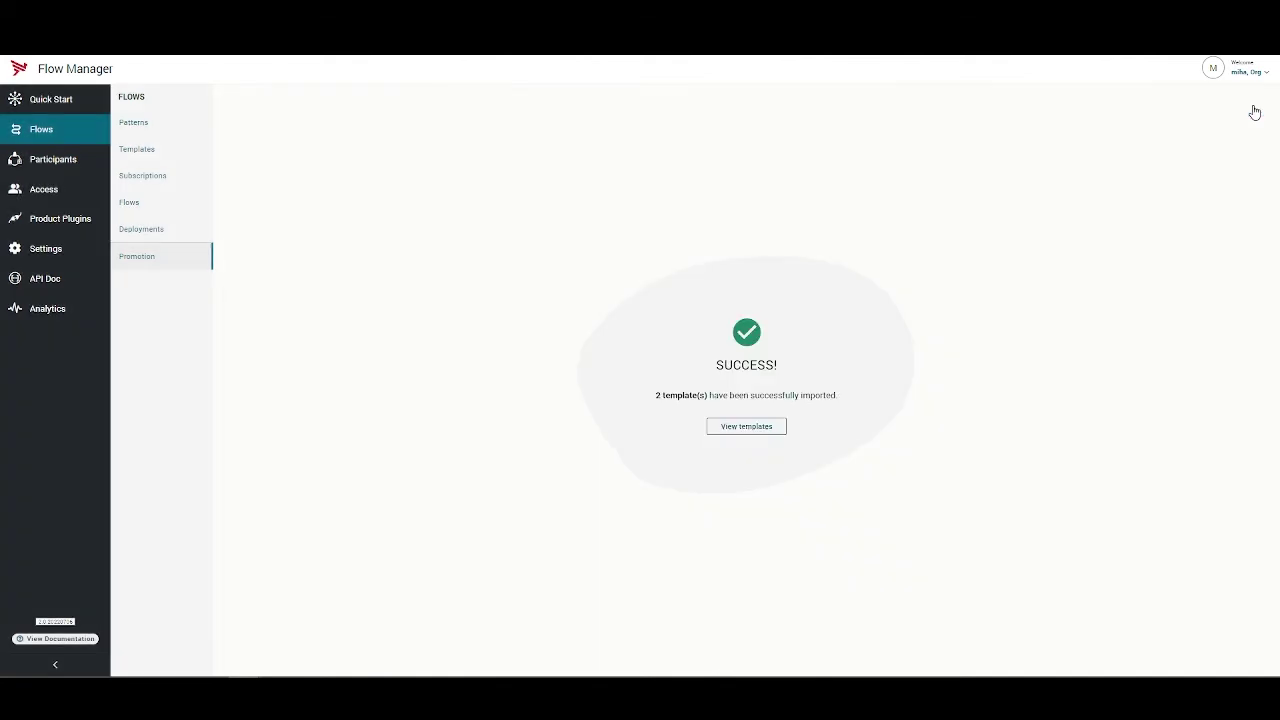
{"action": "left_click", "coordinate": [760, 434]}
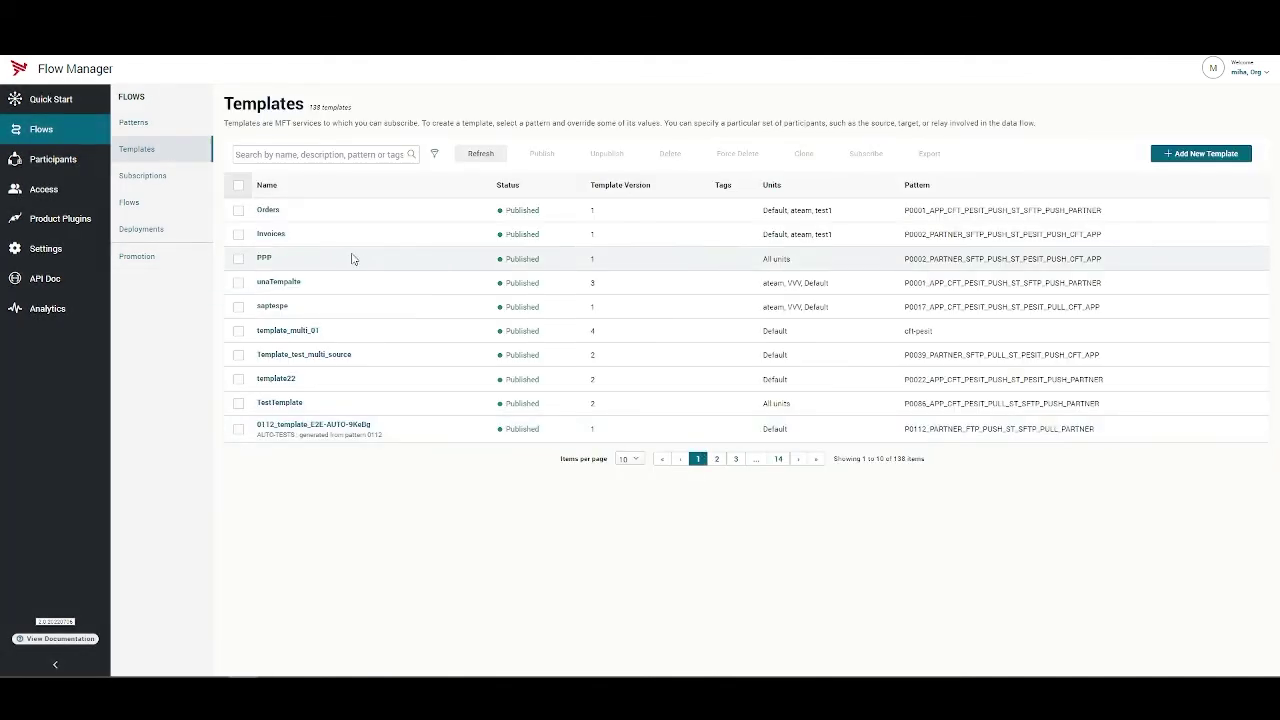
{"action": "left_click", "coordinate": [239, 235]}
{"action": "left_click", "coordinate": [239, 211]}
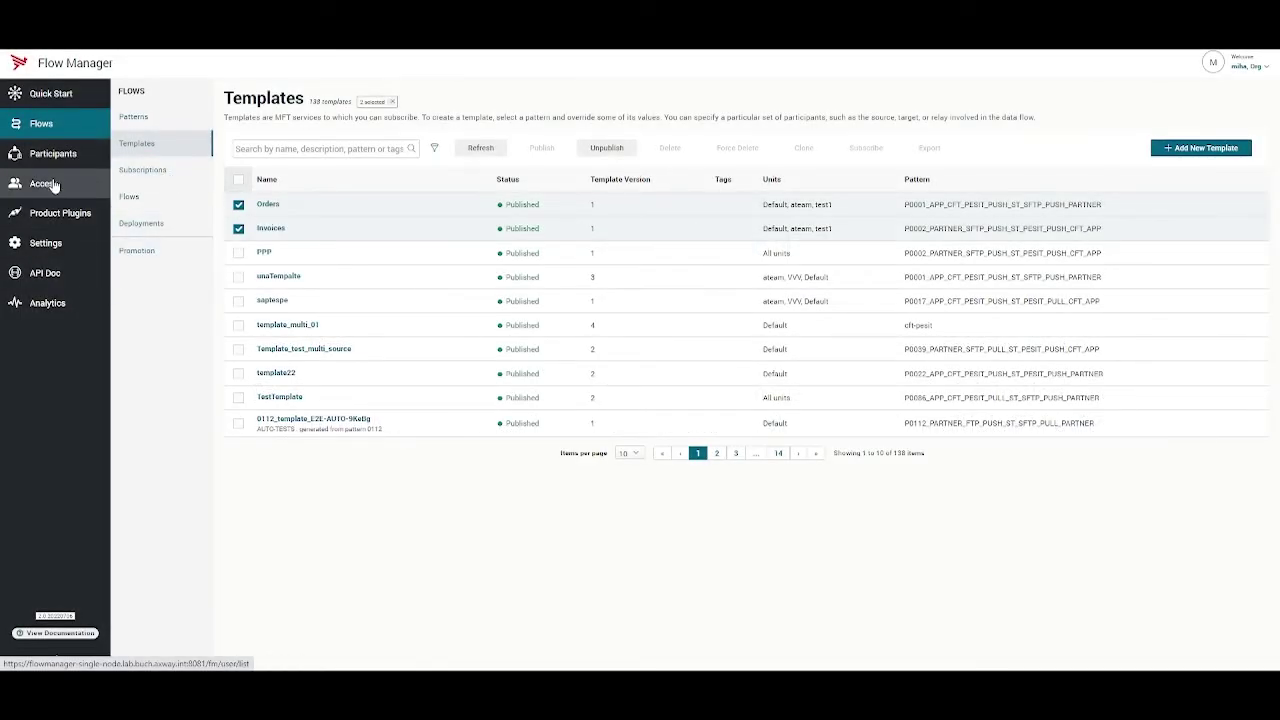
View the identity stores under Access and add a new organization named ExtOrgDemo
{"action": "left_click", "coordinate": [52, 184]}
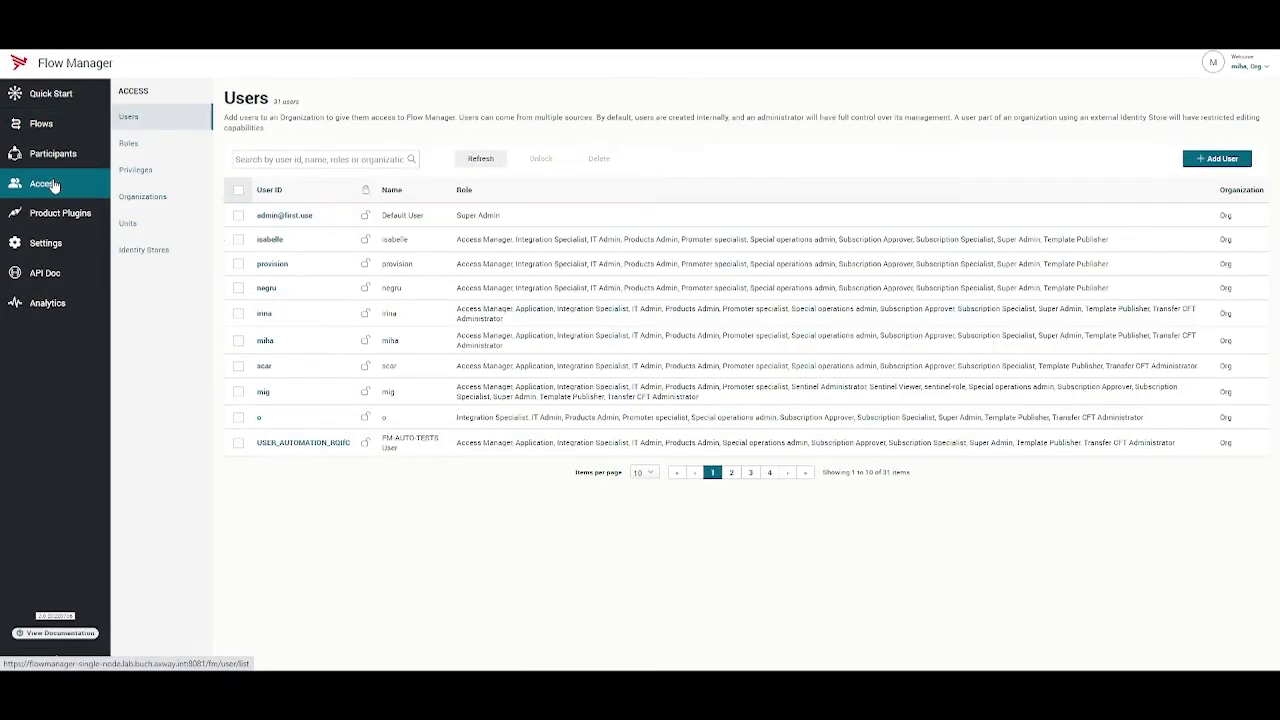
{"action": "left_click", "coordinate": [166, 251]}
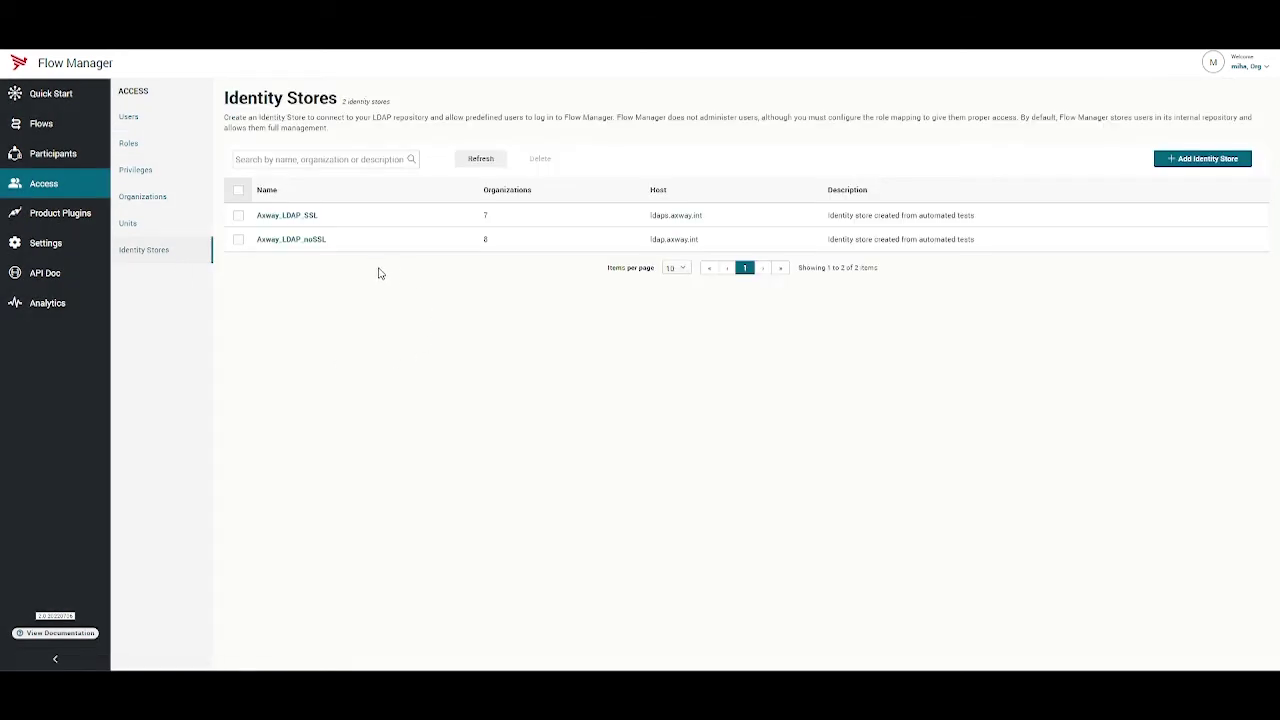
{"action": "left_click", "coordinate": [155, 195]}
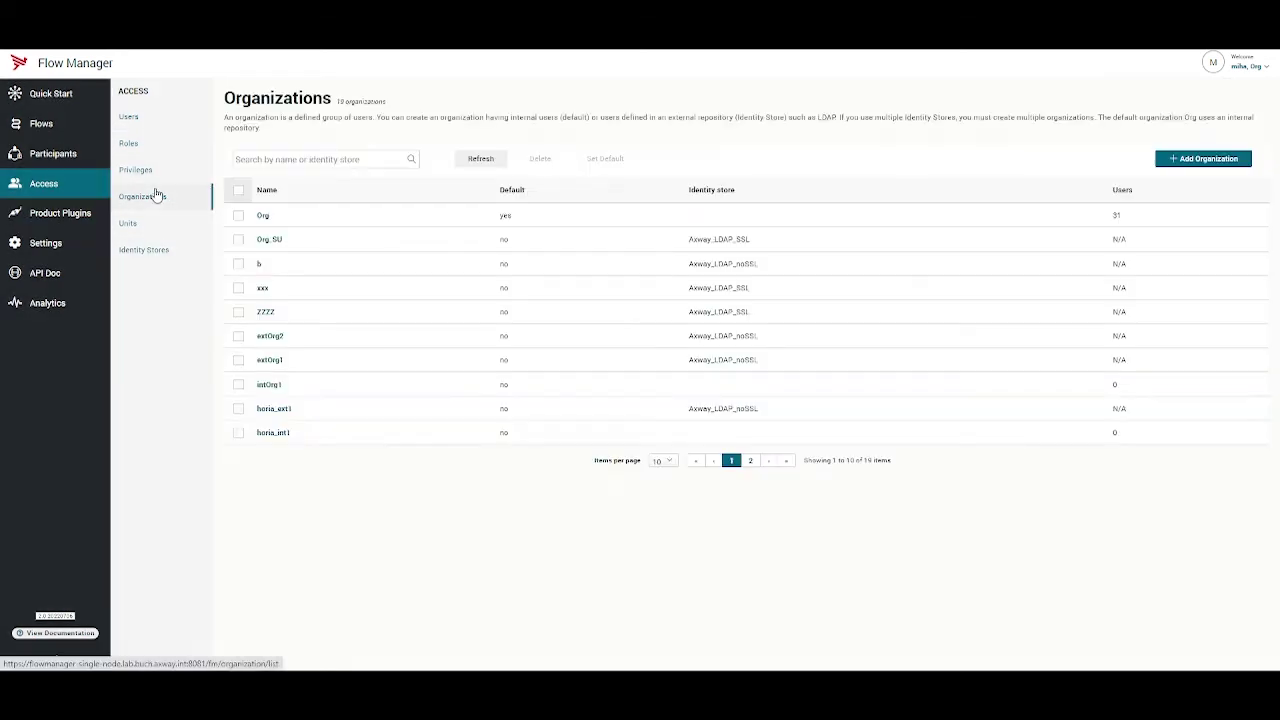
{"action": "left_click", "coordinate": [1199, 159]}
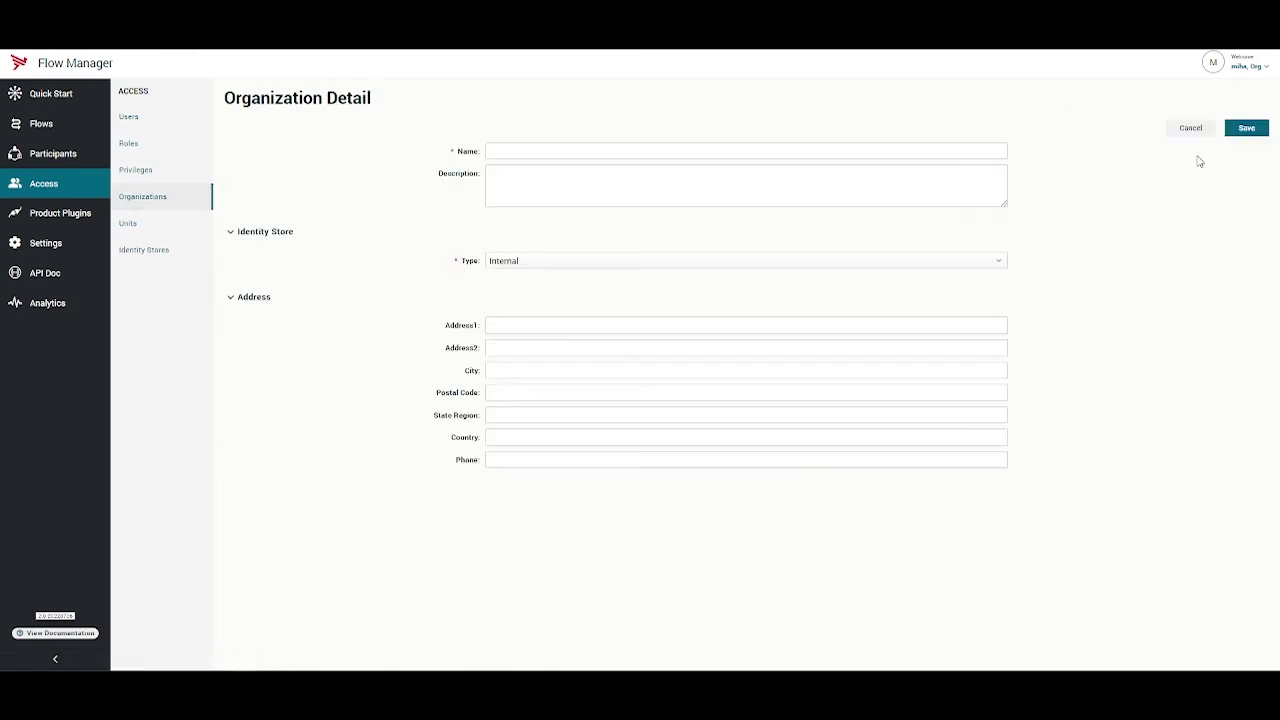
{"action": "left_click", "coordinate": [551, 155]}
{"action": "type", "text": "Ex"}
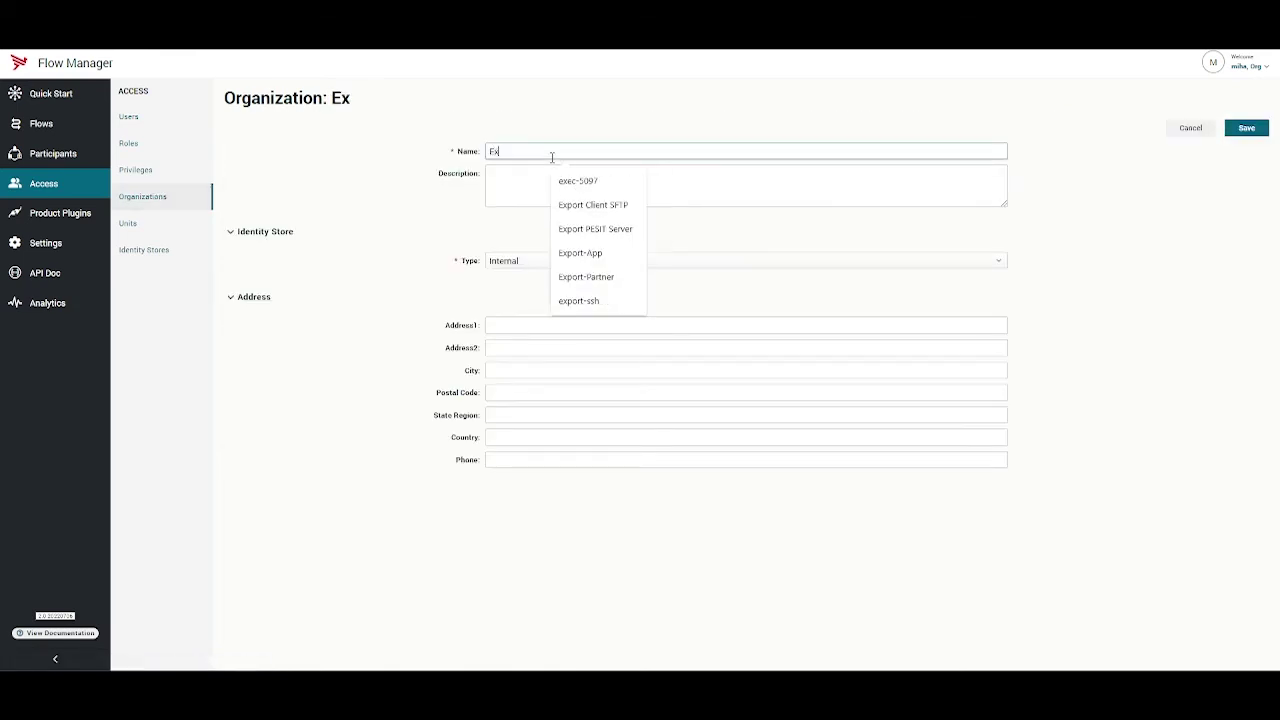
{"action": "type", "text": "tOrgD"}
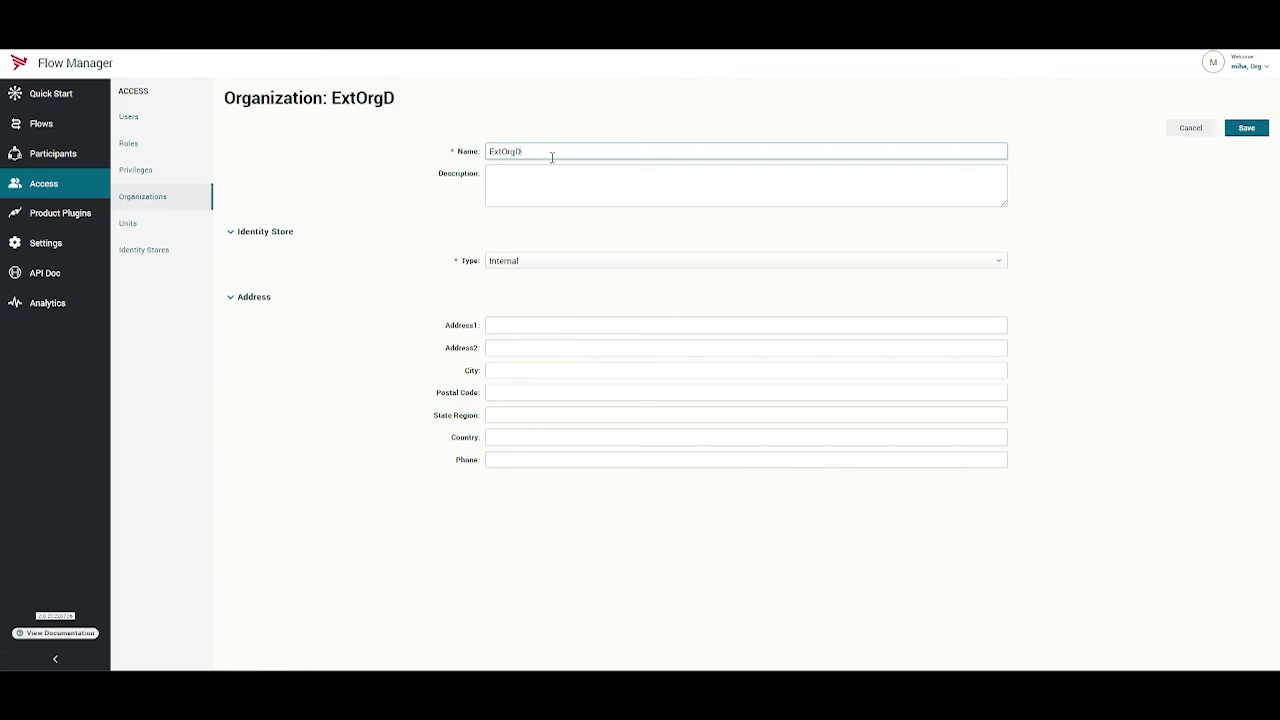
{"action": "type", "text": "emo"}
Set the organization's identity store type to External and choose Axway_LDAP_SSL as its identity store
{"action": "left_click", "coordinate": [515, 262]}
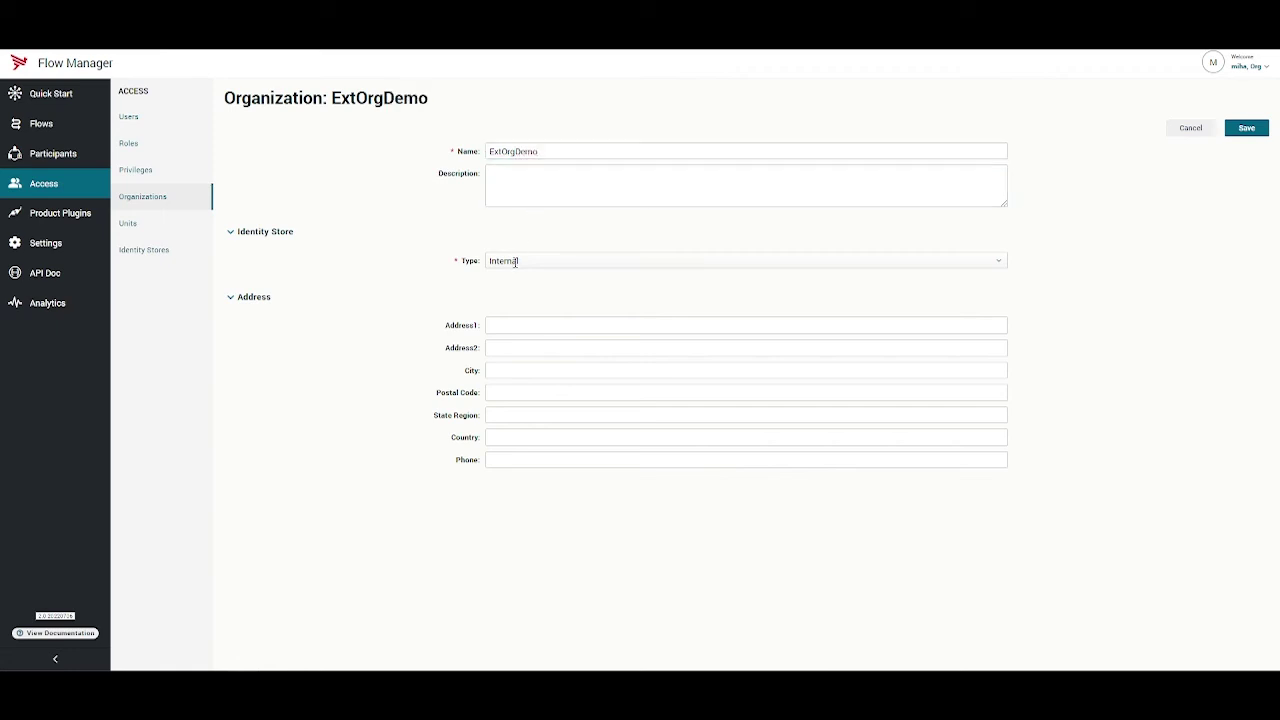
{"action": "left_click", "coordinate": [514, 299]}
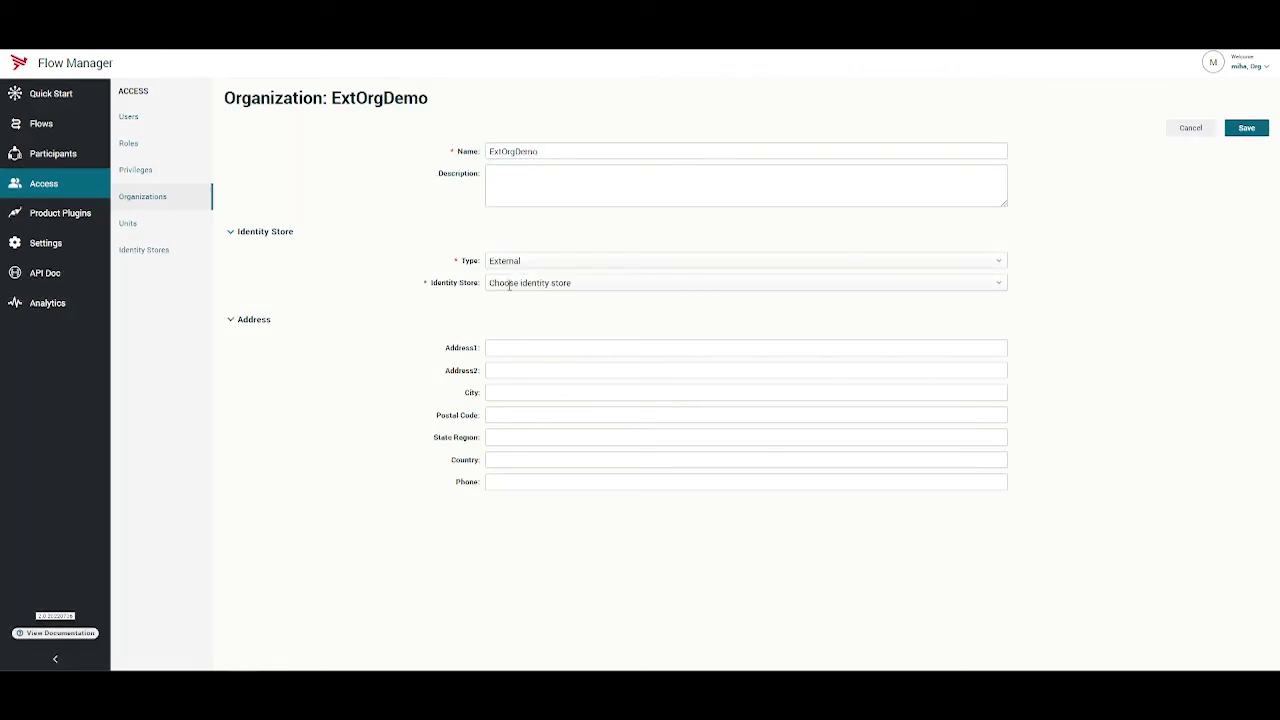
{"action": "left_click", "coordinate": [509, 285]}
{"action": "left_click", "coordinate": [516, 318]}
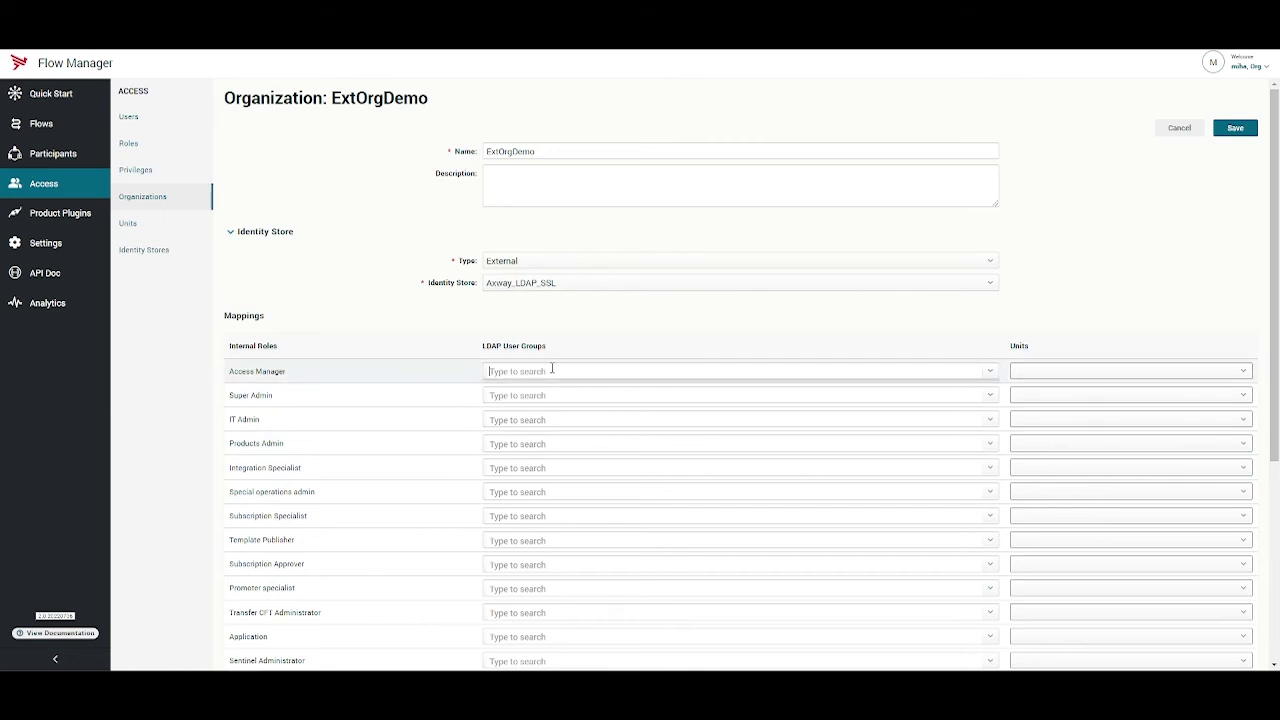
Search LDAP groups for "buch" and map Access Manager to group.proj.integrator.rdqa.bucharest, groups.dfs.buch.rdm_mgt.rw and group.bu.424.designer.bucharest
{"action": "type", "text": "buch"}
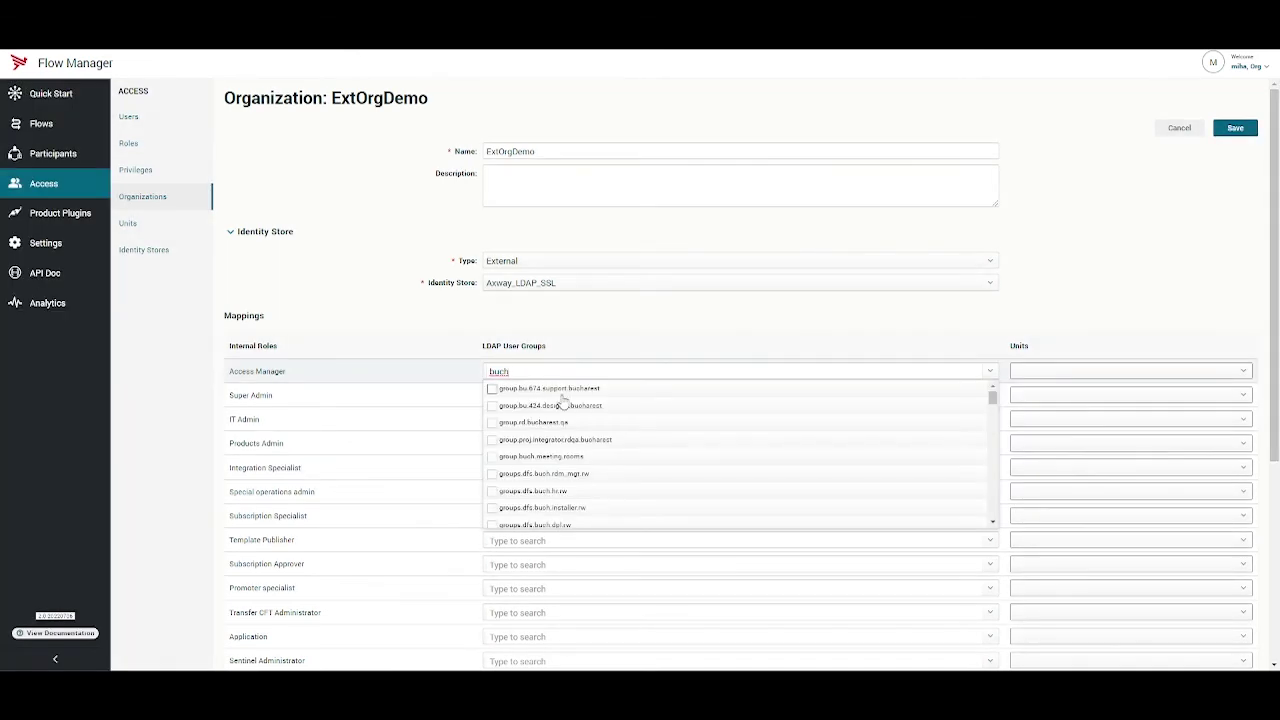
{"action": "left_click", "coordinate": [599, 440]}
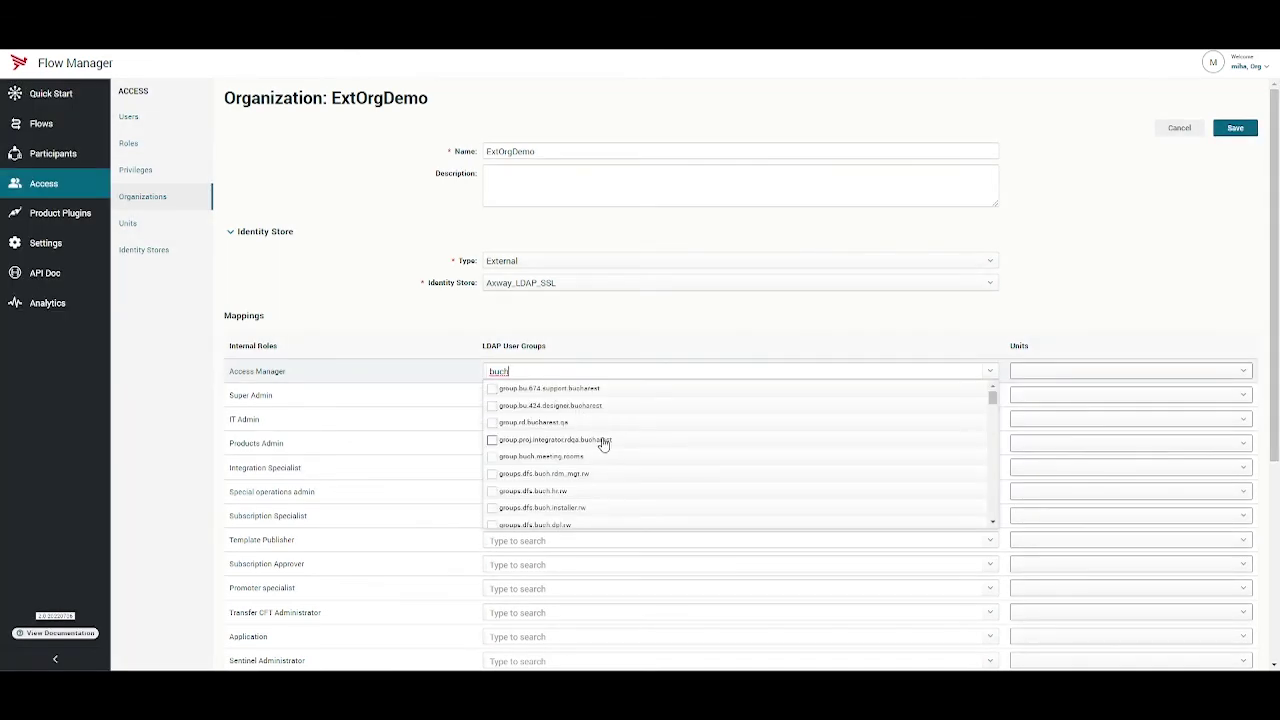
{"action": "left_click", "coordinate": [584, 479]}
{"action": "left_click", "coordinate": [586, 406]}
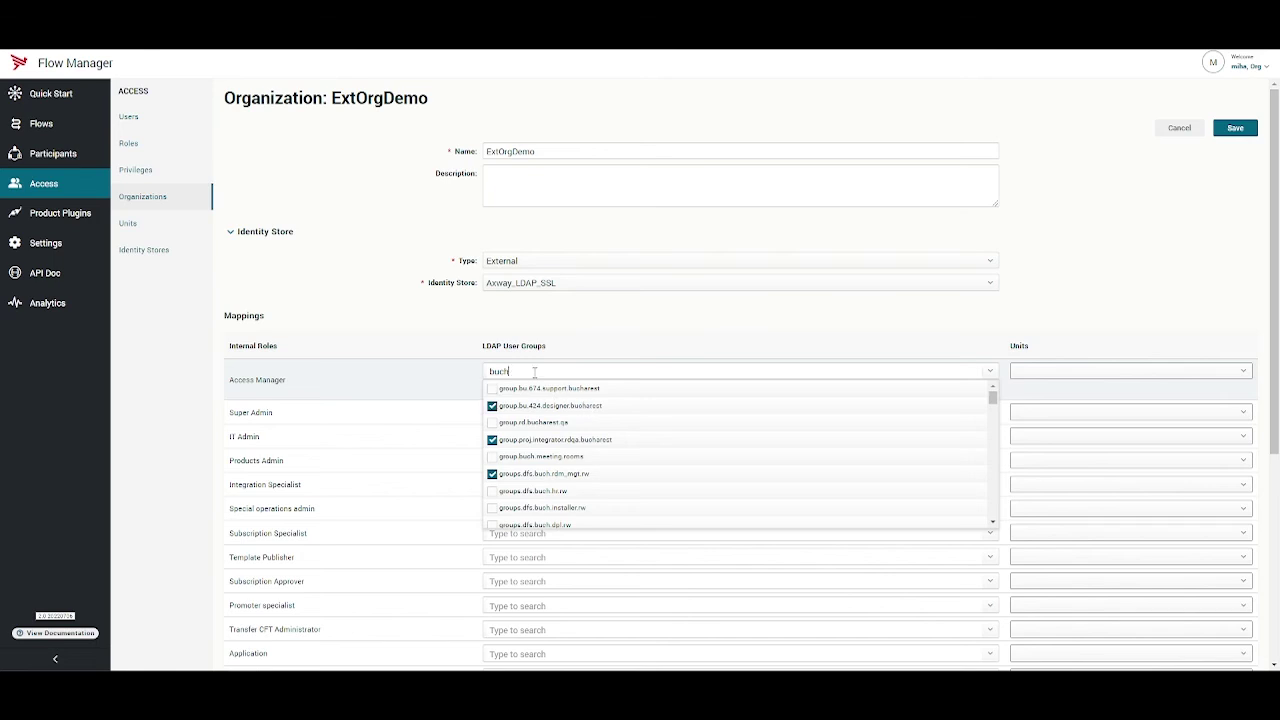
Search the LDAP user groups for "sofia" and add group.bu.403.sofia.hr to the Access Manager mapping
{"action": "left_click", "coordinate": [534, 371]}
{"action": "type", "text": "sofia"}
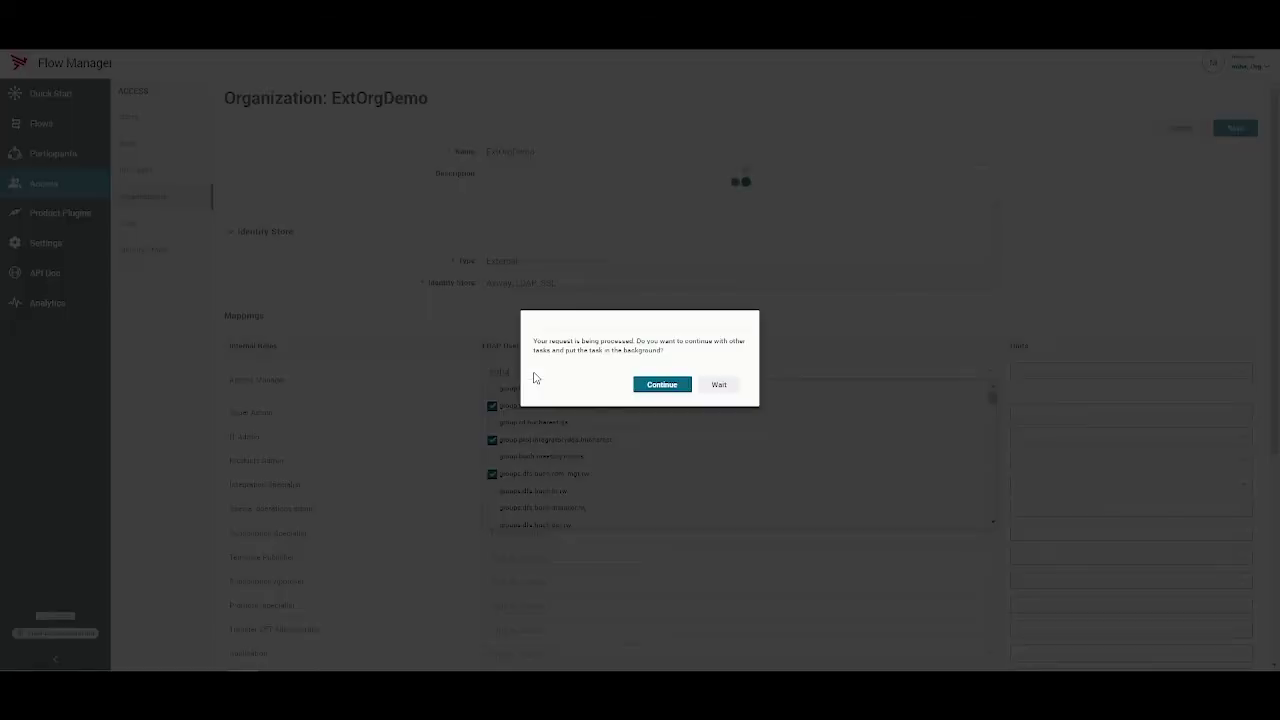
{"action": "left_click", "coordinate": [640, 385]}
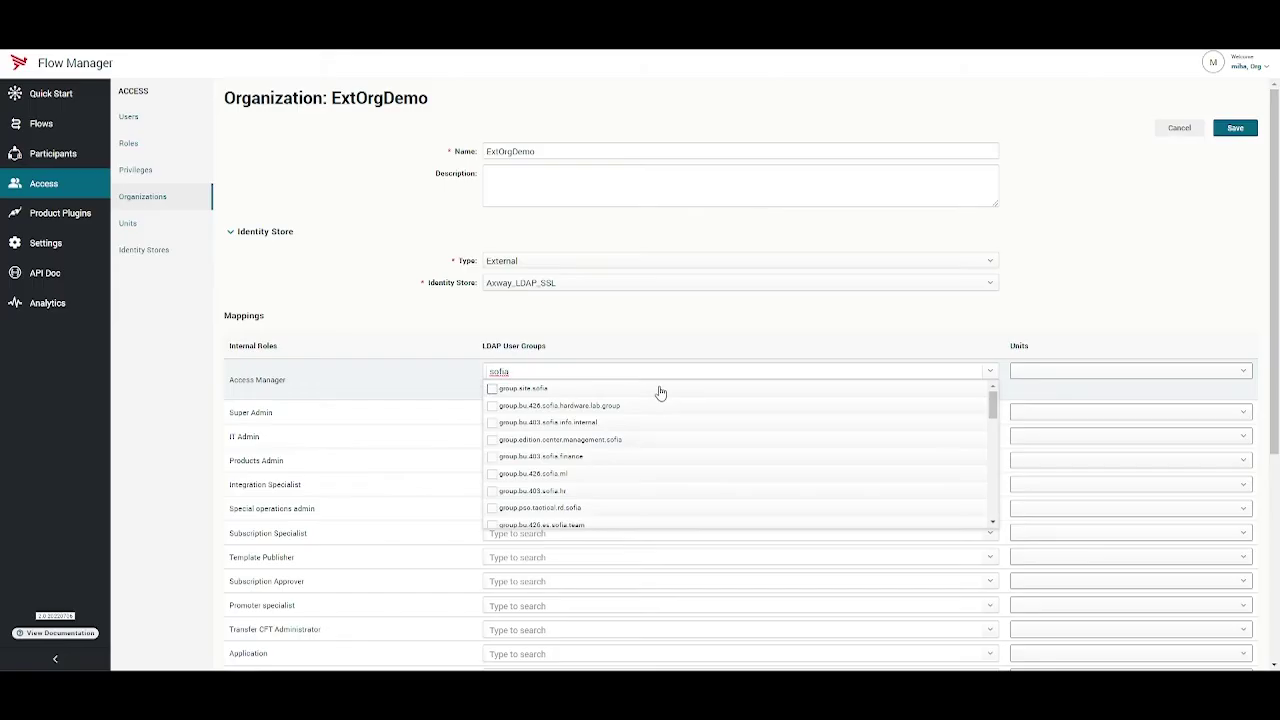
{"action": "left_click", "coordinate": [537, 494]}
Assign the Default and test1 units to the Access Manager mapping and save the organization
{"action": "left_click", "coordinate": [1025, 372]}
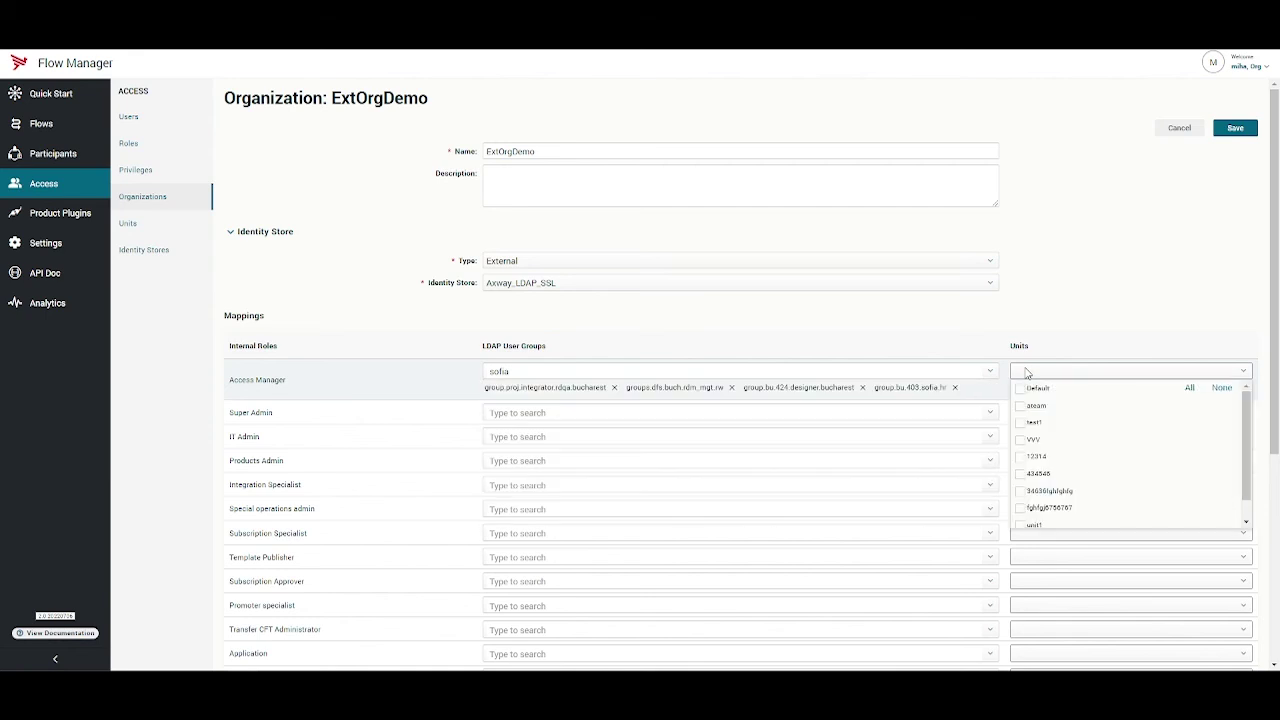
{"action": "left_click", "coordinate": [1030, 389]}
{"action": "left_click", "coordinate": [1037, 424]}
{"action": "left_click", "coordinate": [1144, 255]}
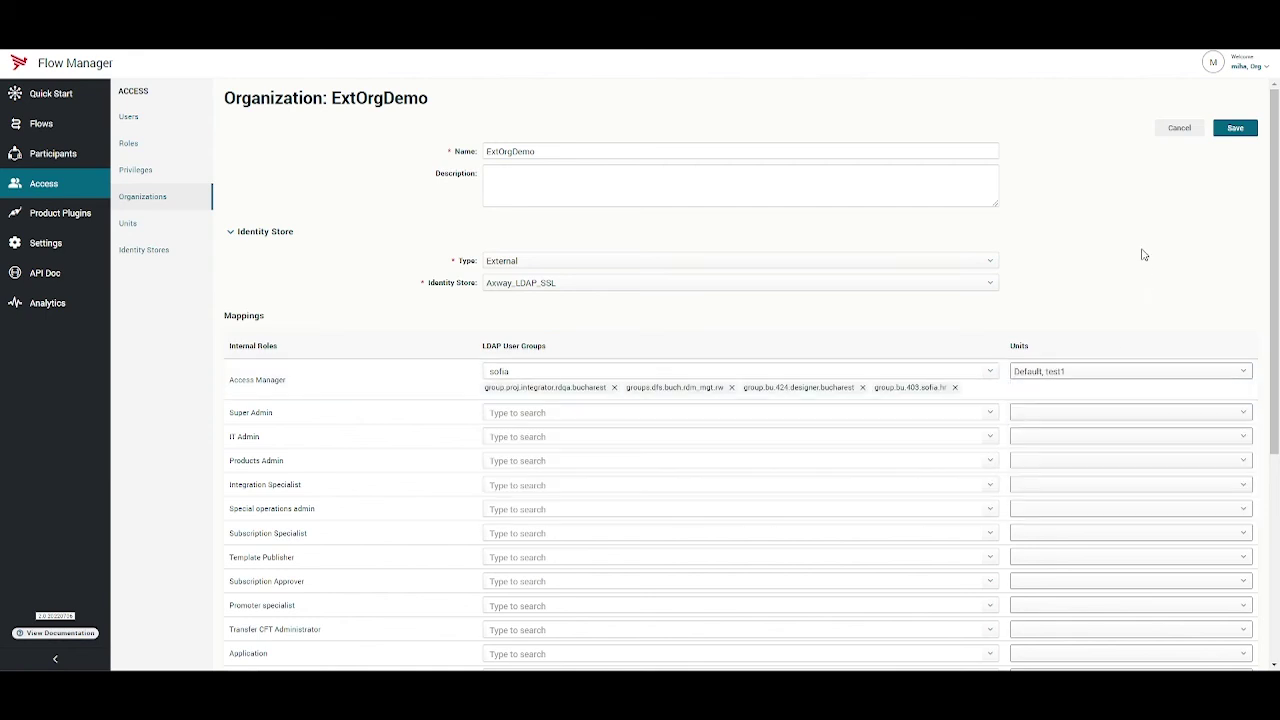
{"action": "left_click", "coordinate": [1245, 128]}
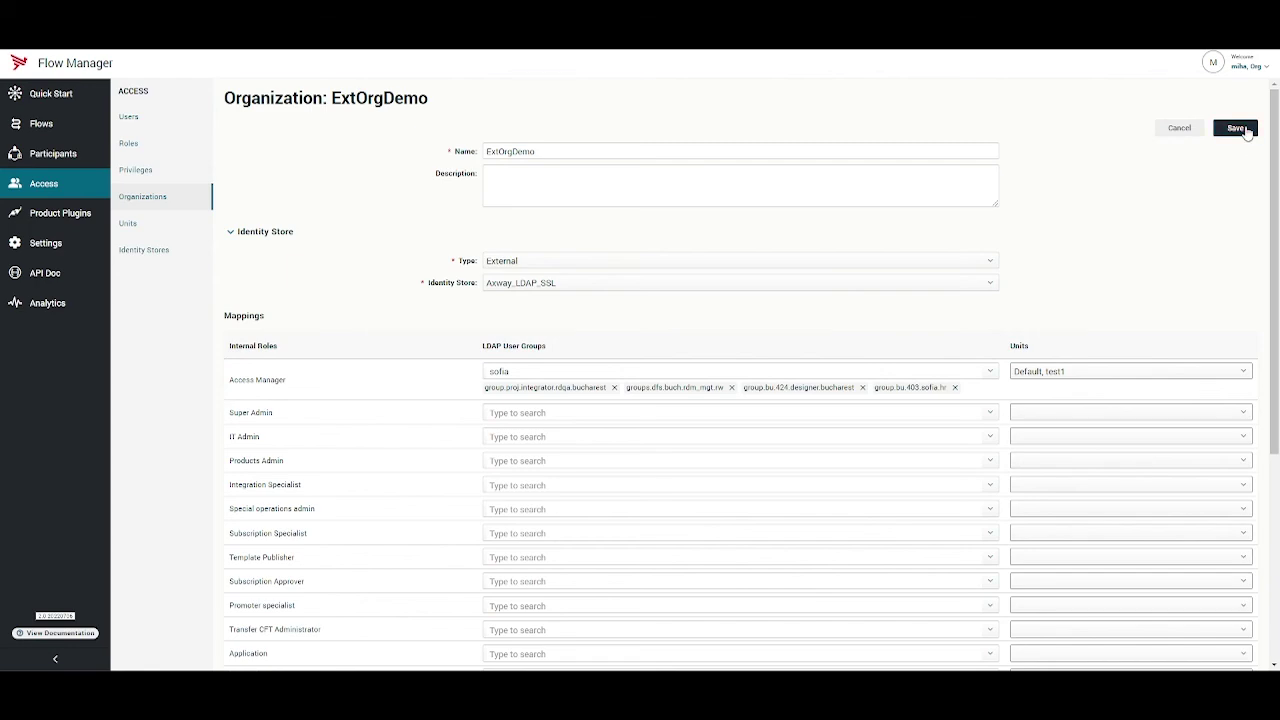